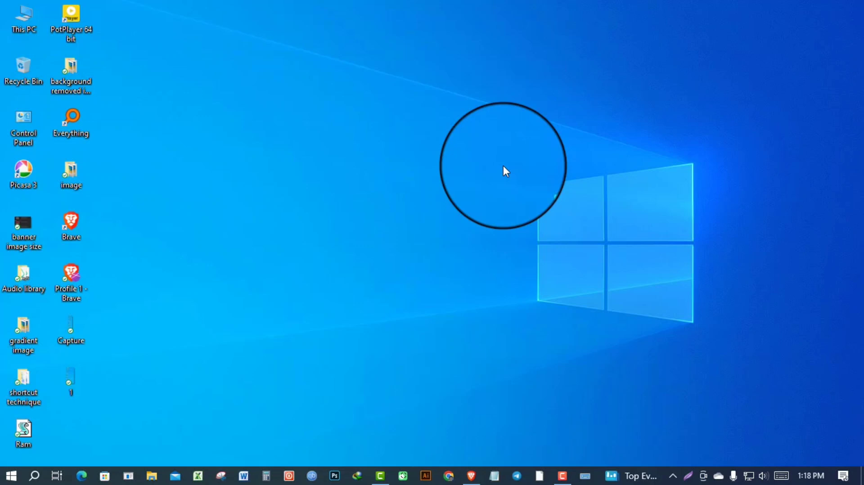
# Step: Enlarge the desktop with Magnifier, return the view to 100%, and close Magnifier
pyautogui.press('super+plus')
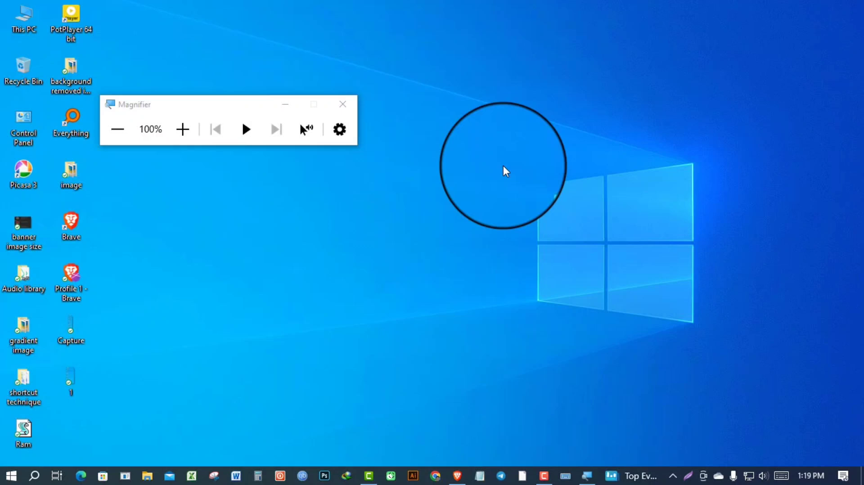
pyautogui.press('super+plus')
pyautogui.press('super+plus')
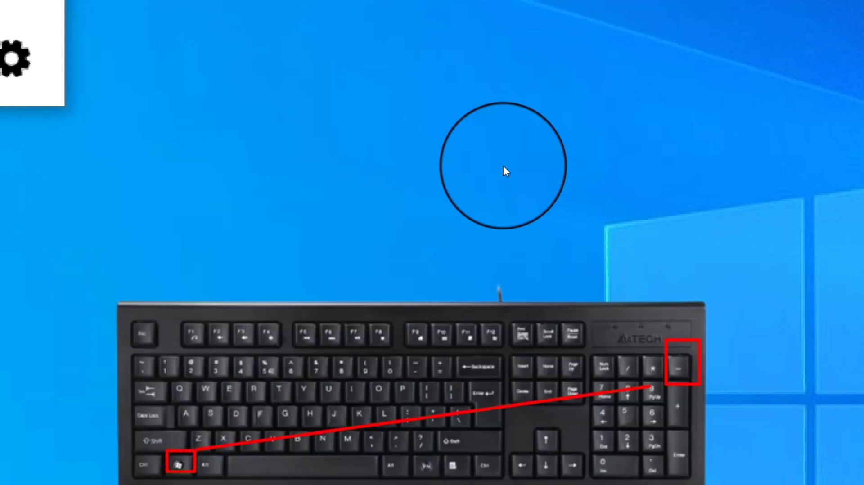
pyautogui.press('super+minus')
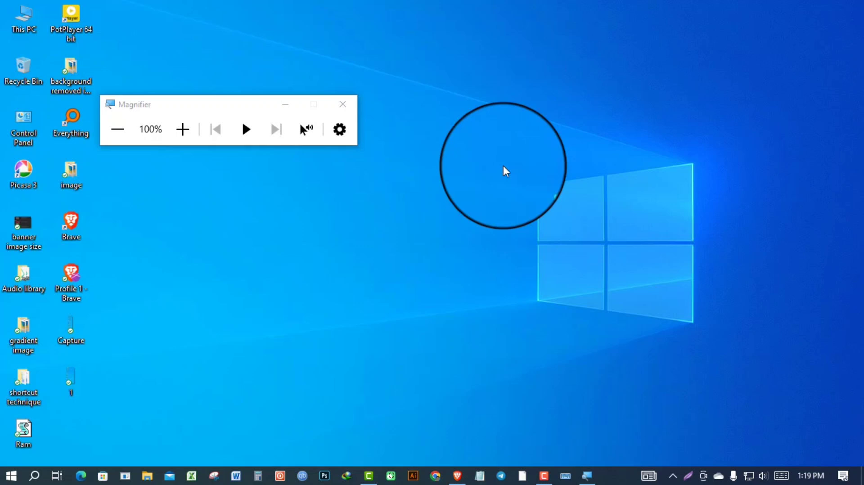
pyautogui.click(339, 105)
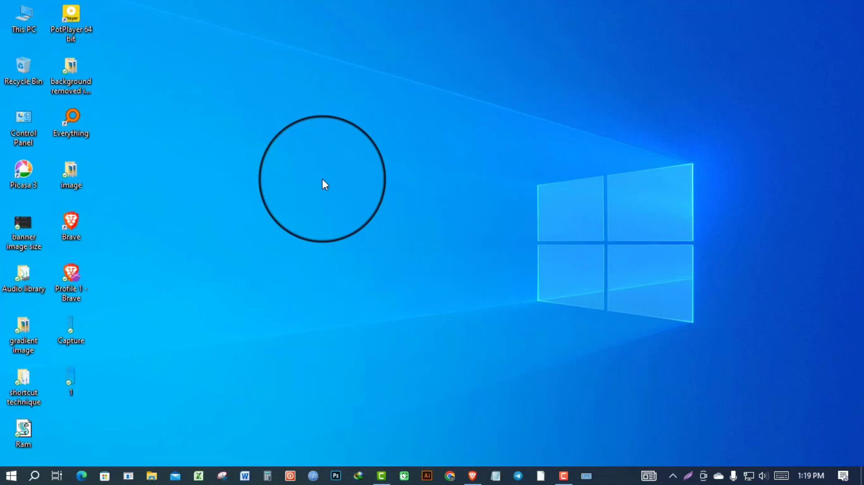
# Step: End the Brave Browser task in Task Manager and close Task Manager
pyautogui.hotkey('ctrl', 'shift', 'Escape')
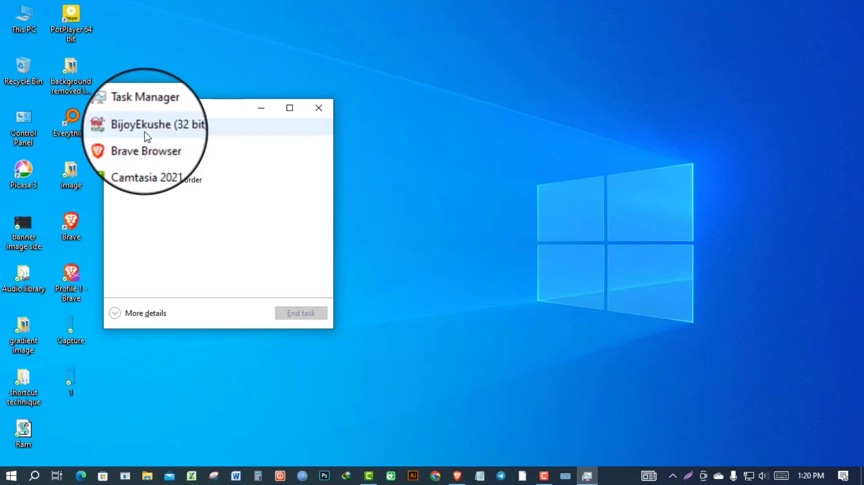
pyautogui.click(145, 152)
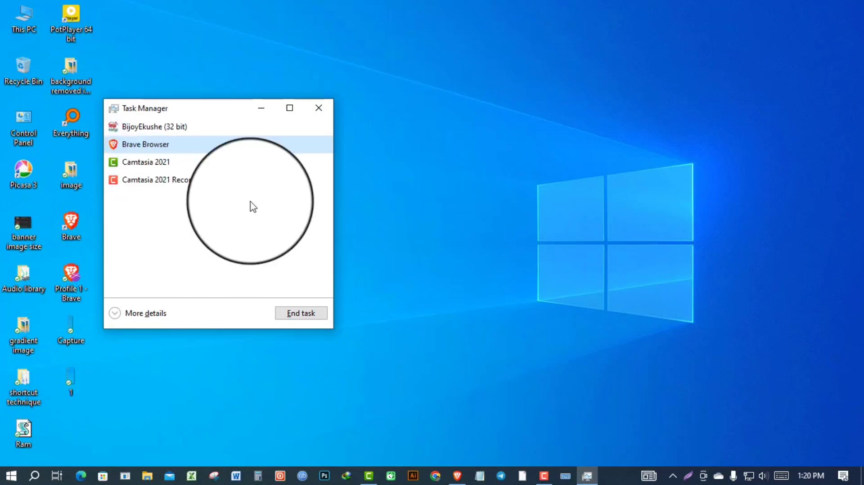
pyautogui.click(296, 317)
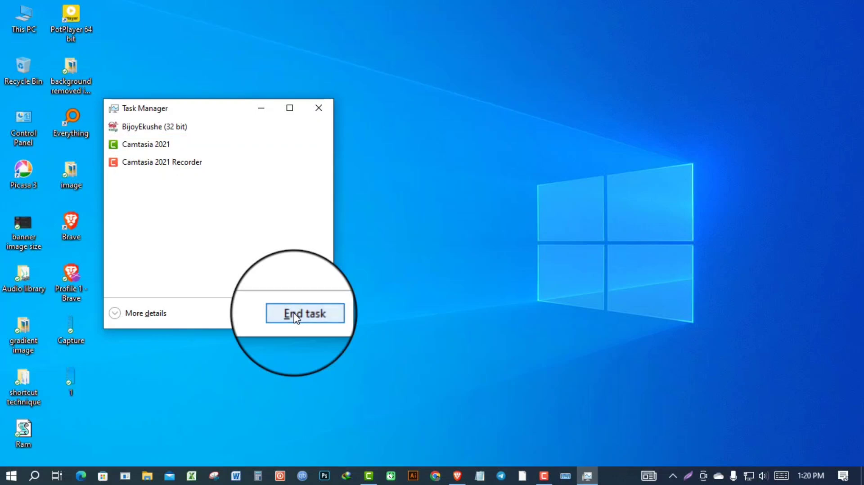
pyautogui.click(316, 108)
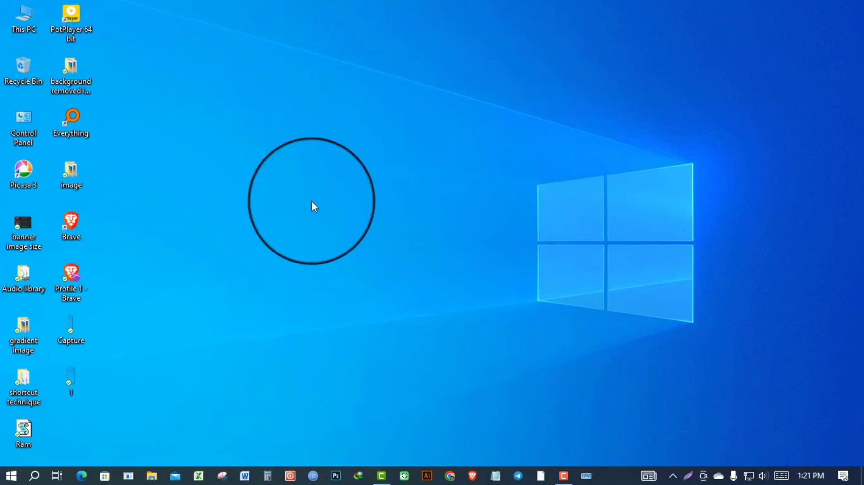
# Step: Search Windows for "setting", open the Settings app from the results, and close it
pyautogui.click(35, 475)
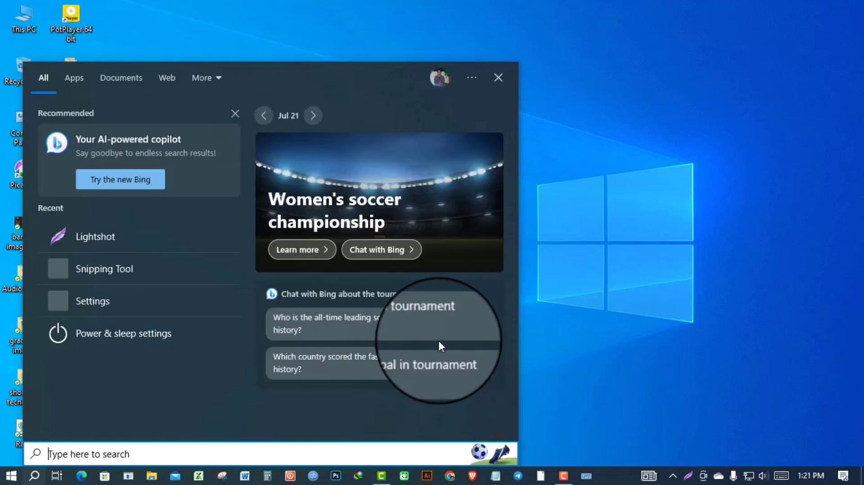
pyautogui.write('setting')
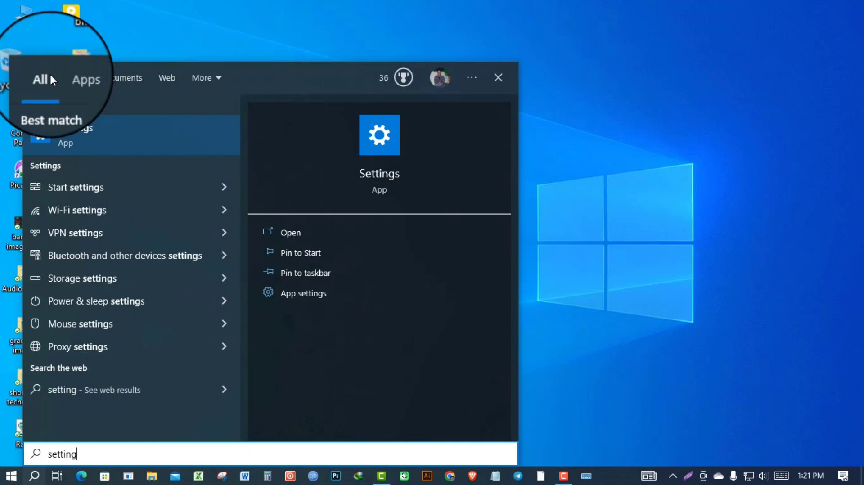
pyautogui.click(123, 129)
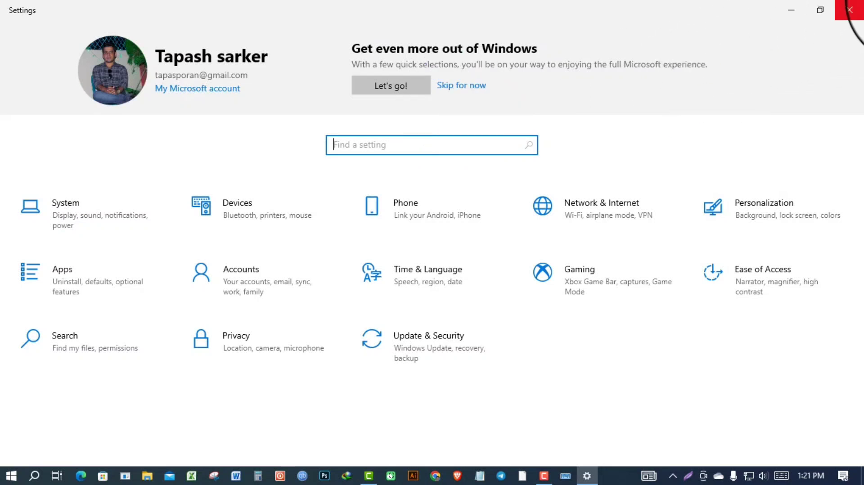
pyautogui.click(850, 10)
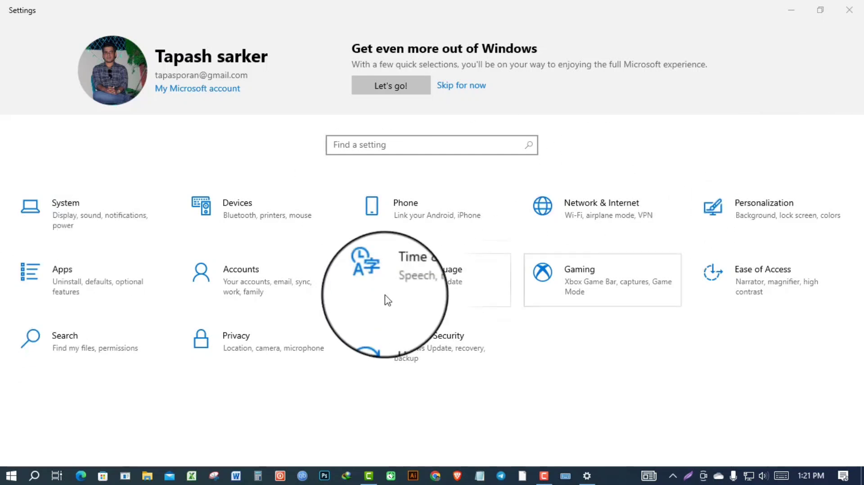
pyautogui.click(849, 9)
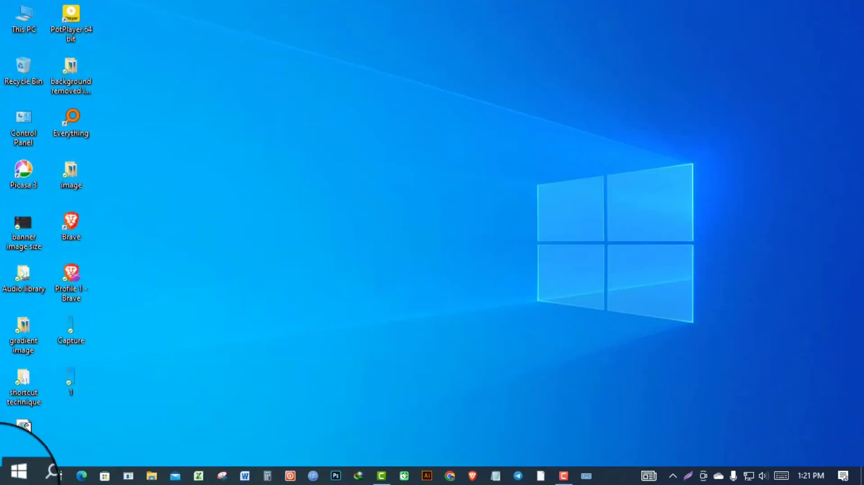
# Step: Open the Settings app directly, without searching for it, and close it
pyautogui.click(7, 482)
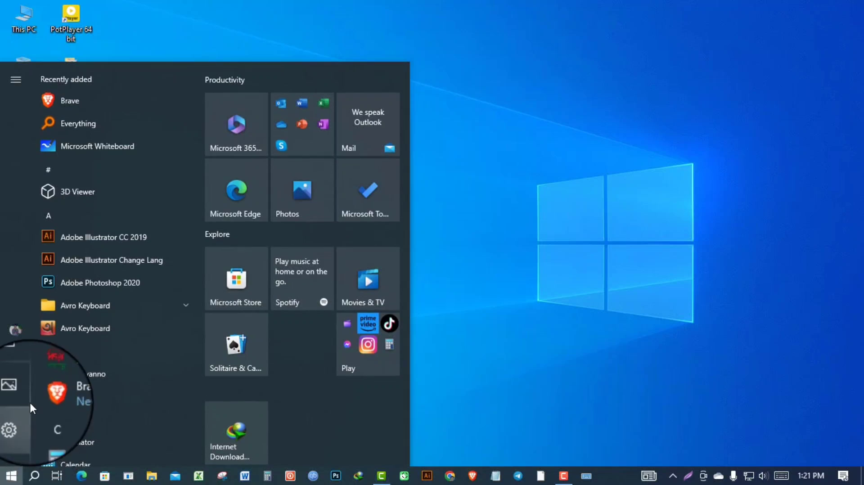
pyautogui.moveTo(20, 406)
pyautogui.click(12, 427)
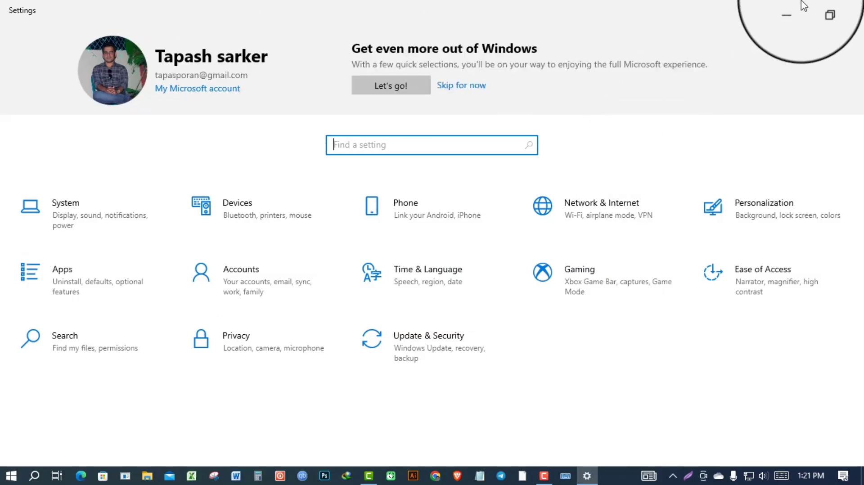
pyautogui.click(850, 9)
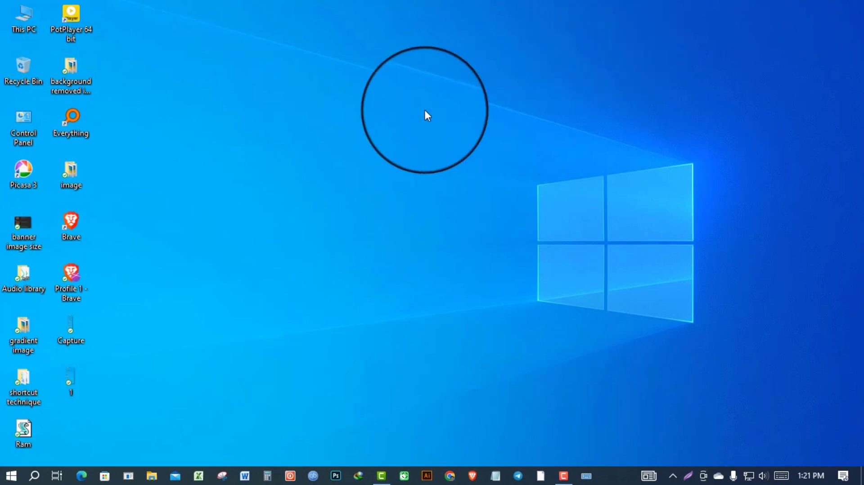
# Step: Open Windows Settings again and refresh the desktop
pyautogui.press('ctrl+super+o')
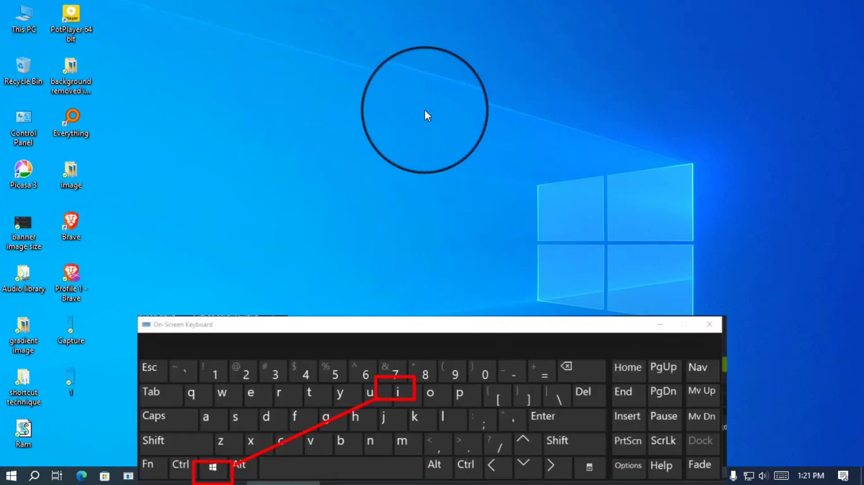
pyautogui.press('super+i')
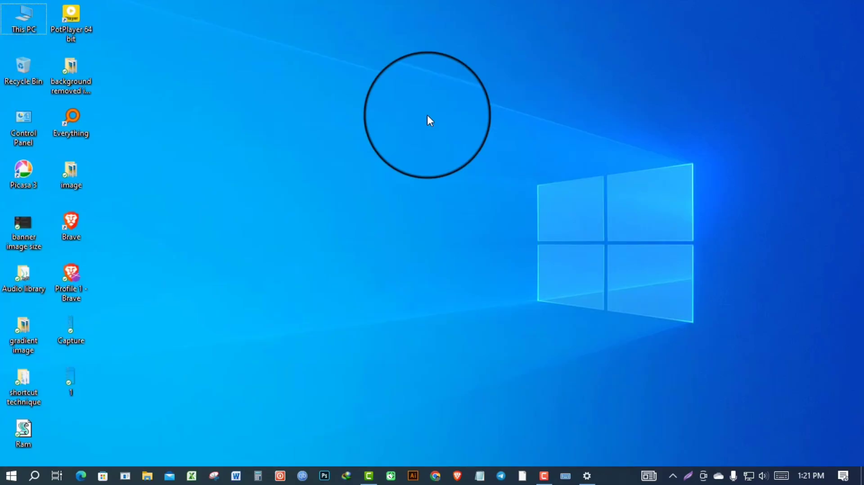
pyautogui.rightClick(428, 117)
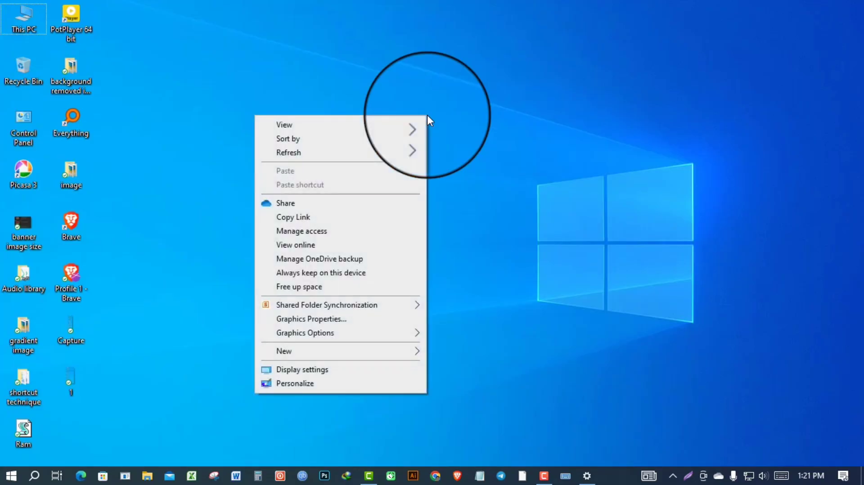
pyautogui.click(288, 154)
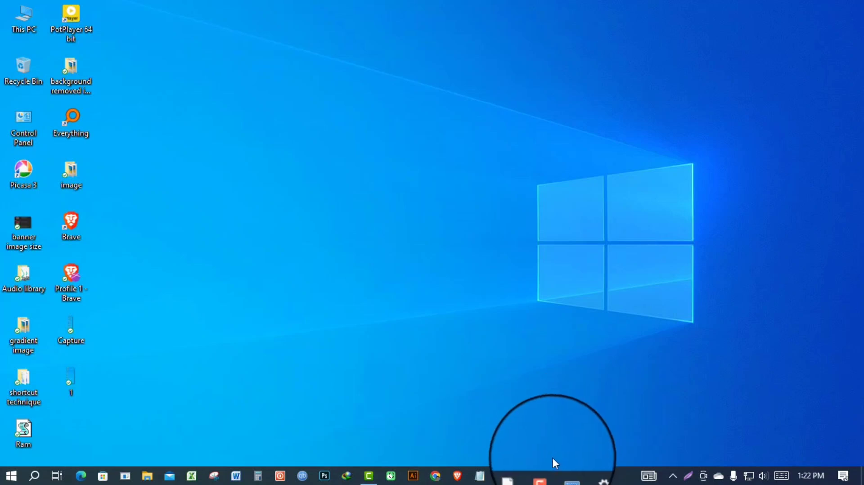
# Step: Bring up the Settings window and start Word with a blank document, dismissing the Office Activation Wizard
pyautogui.click(587, 476)
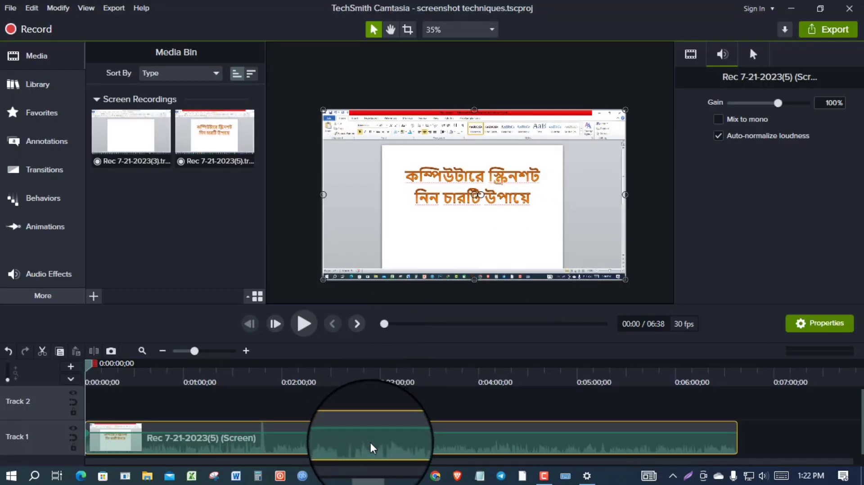
pyautogui.click(236, 476)
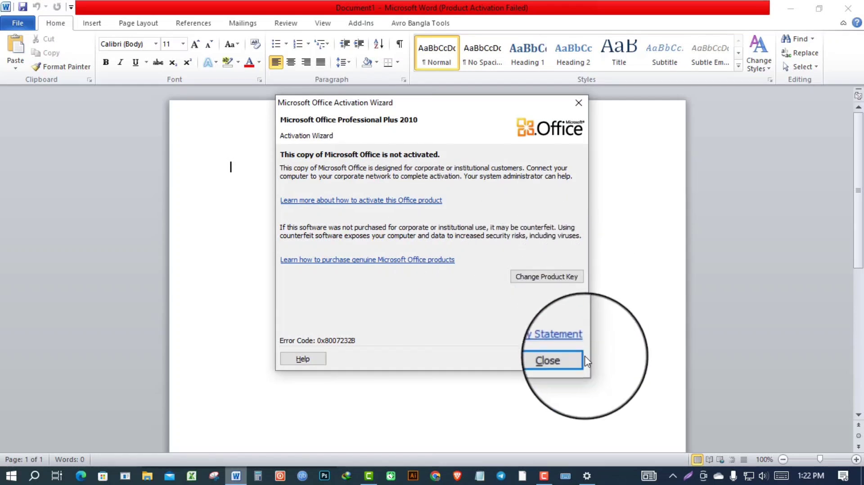
pyautogui.click(568, 361)
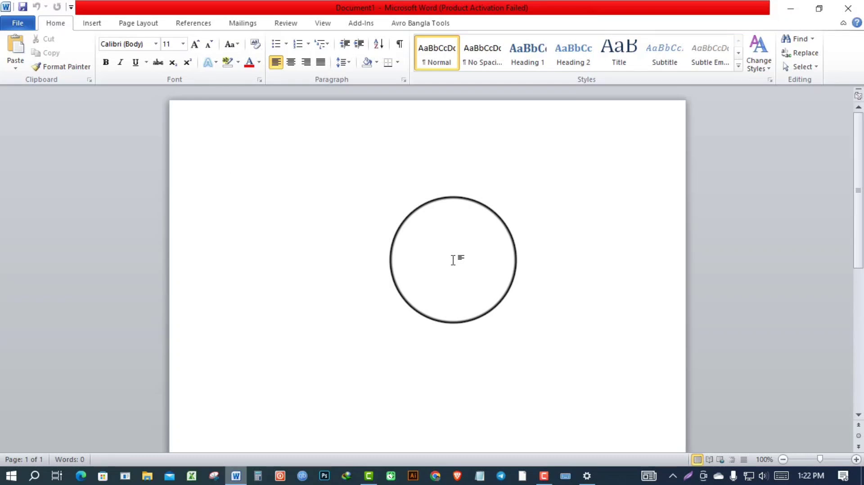
# Step: Hide all open windows to show the desktop, and bring the Word document back into view
pyautogui.press('ctrl+super+o')
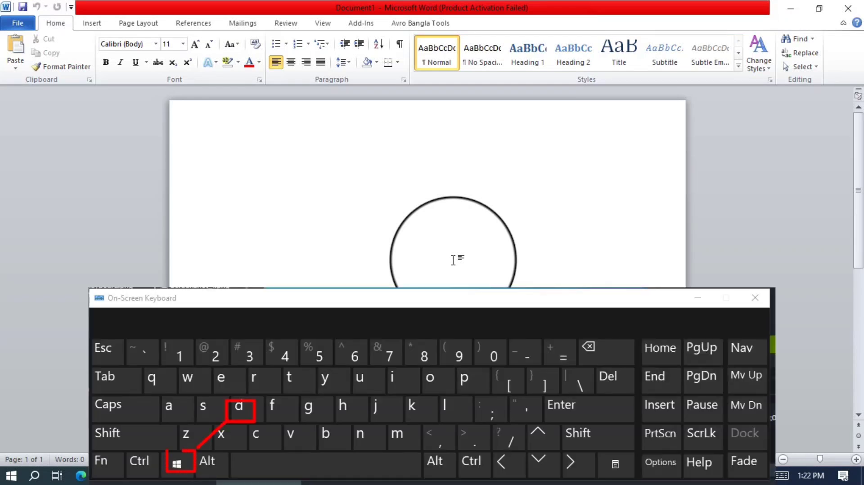
pyautogui.press('ctrl+super+o')
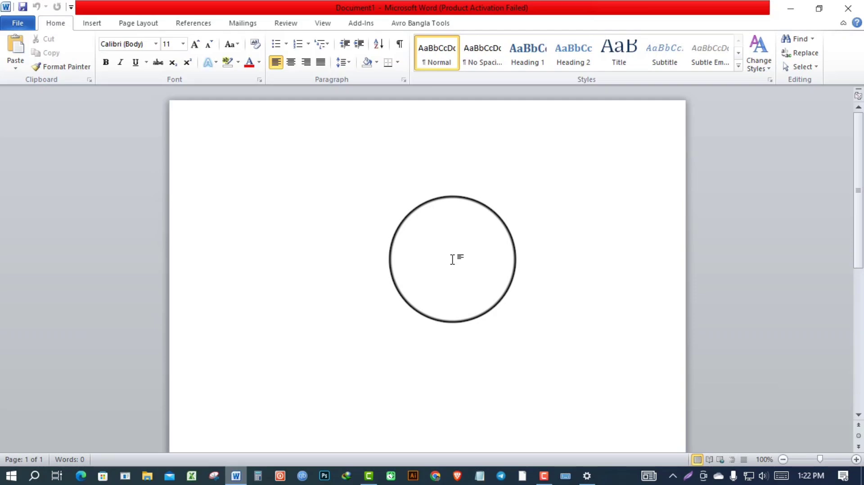
pyautogui.press('super+d')
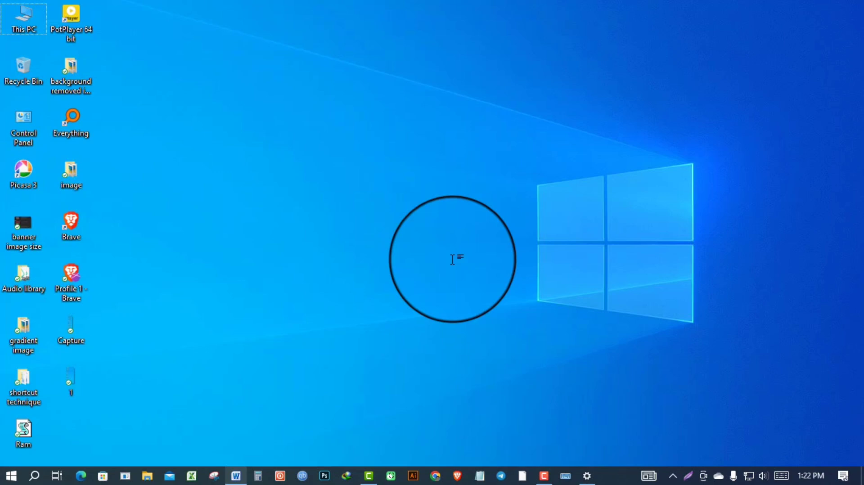
pyautogui.press('ctrl+super+o')
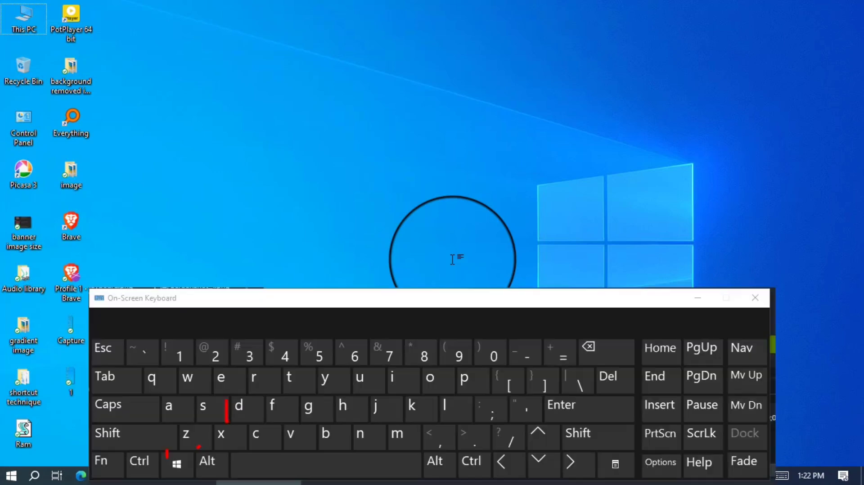
pyautogui.press('super+d')
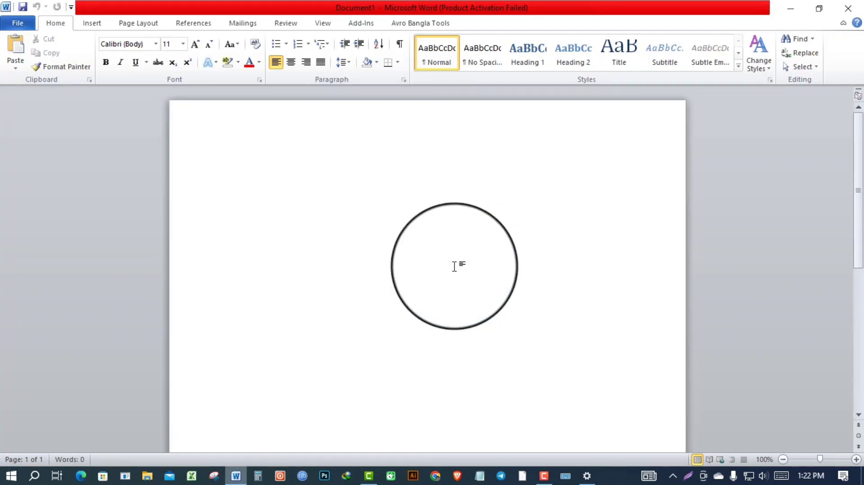
# Step: Minimize the open windows, including Word and Settings, one by one to clear the desktop
pyautogui.click(790, 8)
pyautogui.click(784, 6)
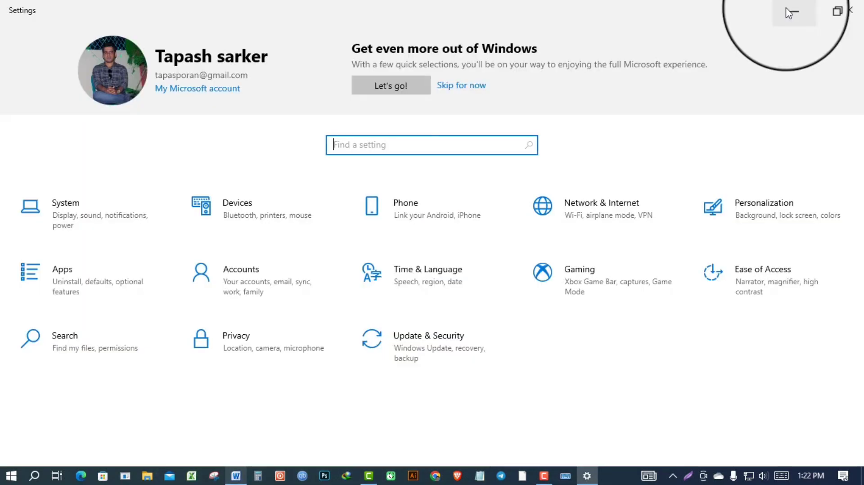
pyautogui.click(787, 6)
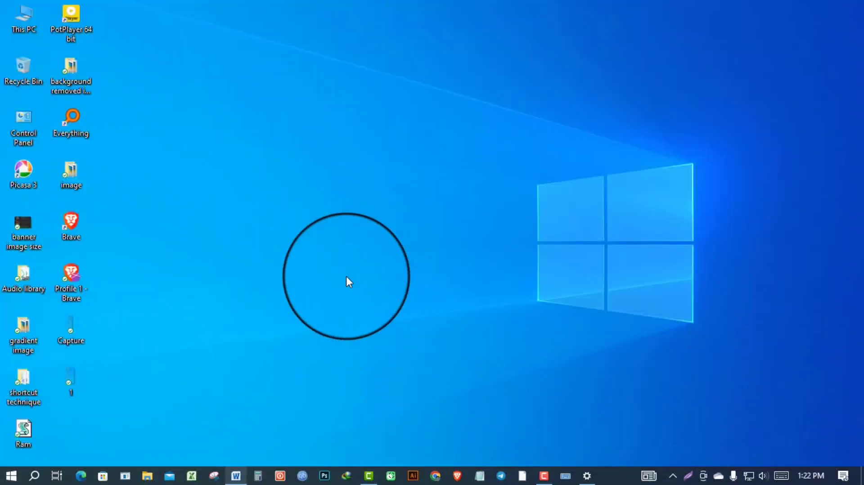
# Step: Launch Microsoft Edge, the first app pinned to the taskbar, and close it
pyautogui.press('ctrl+super+o')
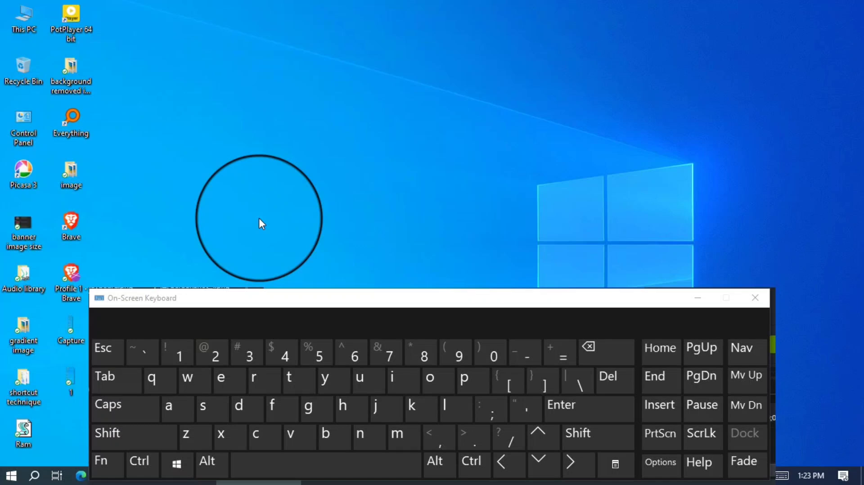
pyautogui.press('super+1')
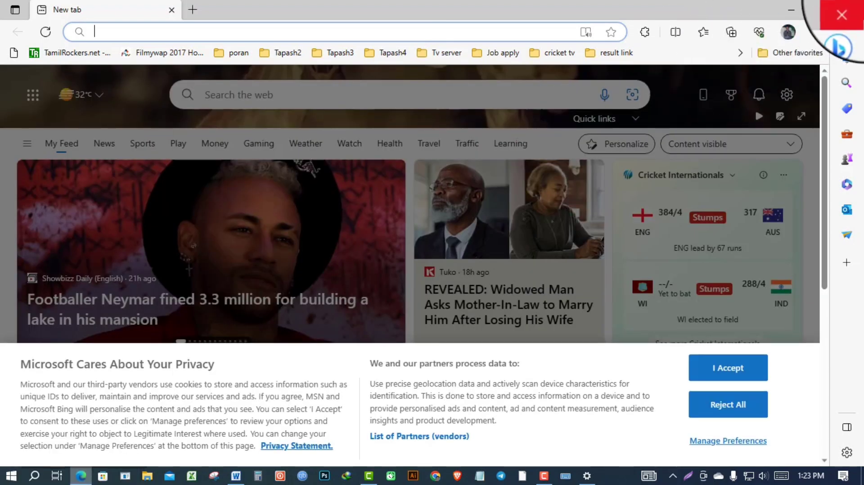
pyautogui.click(860, 16)
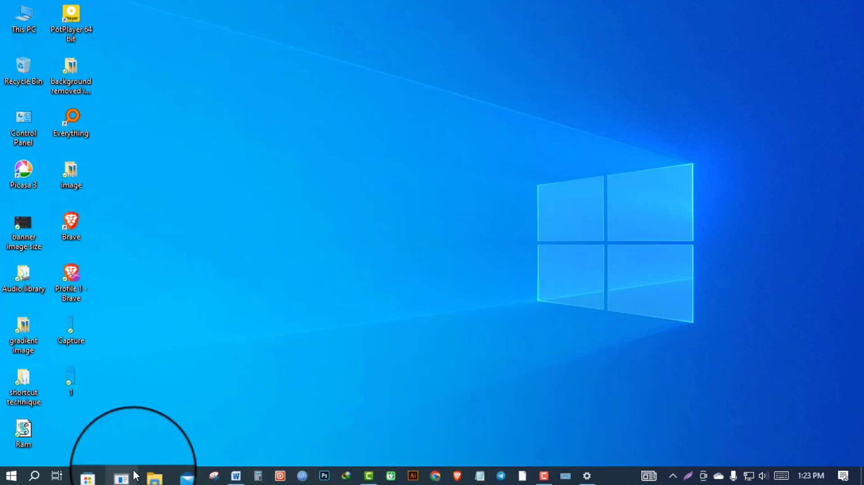
# Step: Launch Calculator, the app pinned to the taskbar beside Word
pyautogui.click(257, 477)
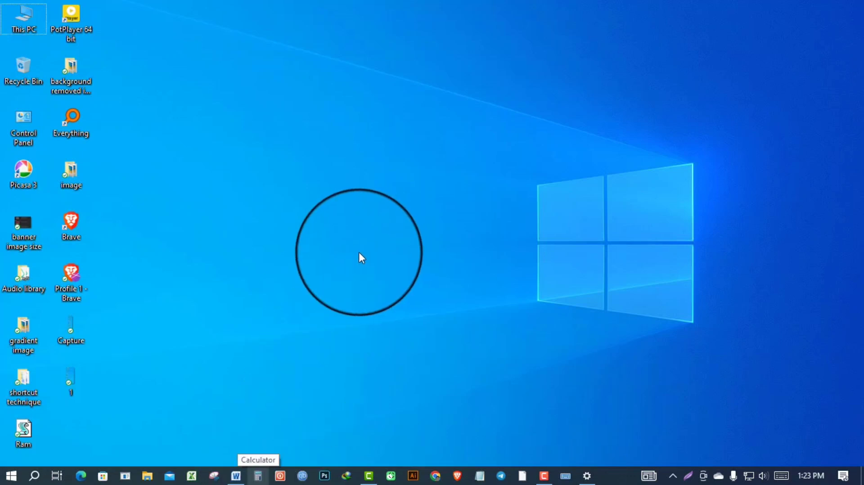
pyautogui.press('ctrl+super+o')
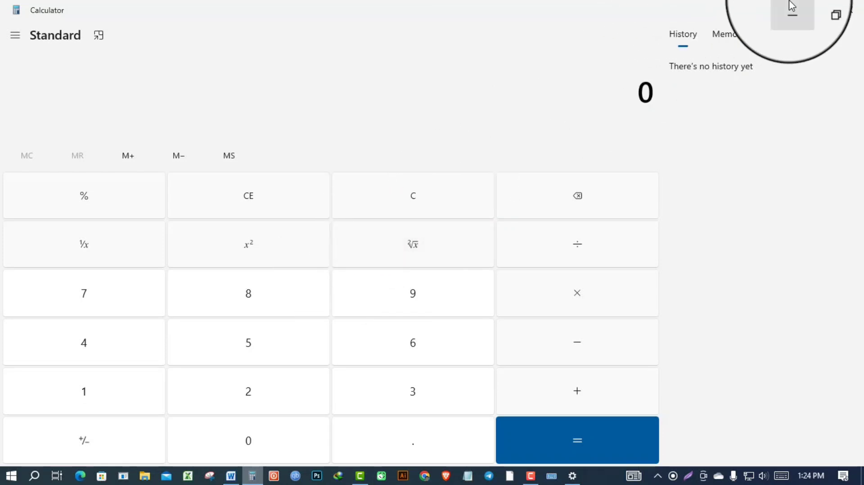
# Step: Close Calculator and pin Avro Keyboard from the Start menu's app list to the taskbar
pyautogui.click(852, 8)
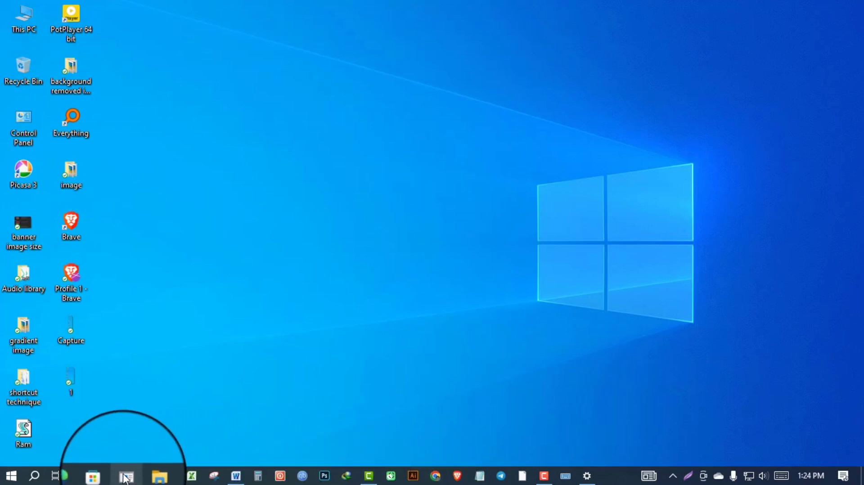
pyautogui.click(30, 480)
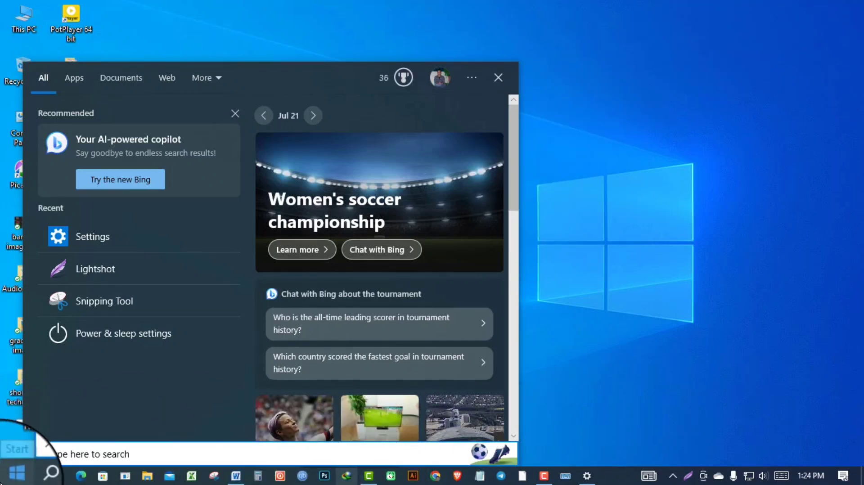
pyautogui.click(17, 473)
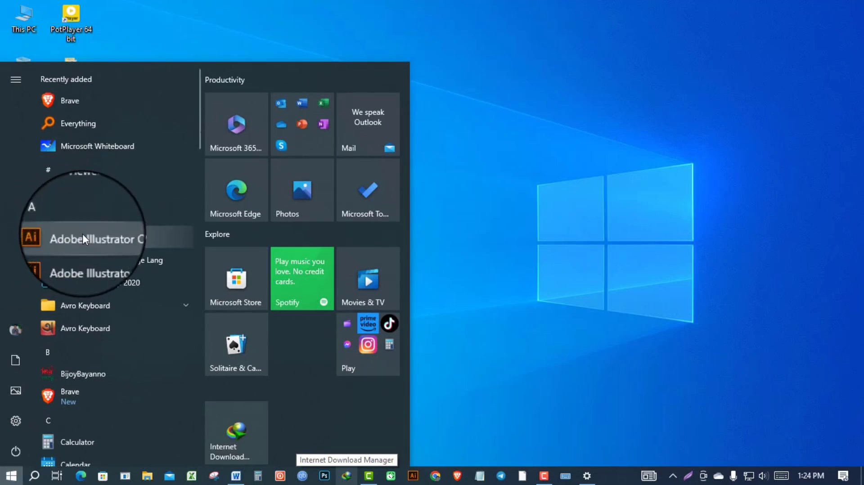
pyautogui.rightClick(80, 319)
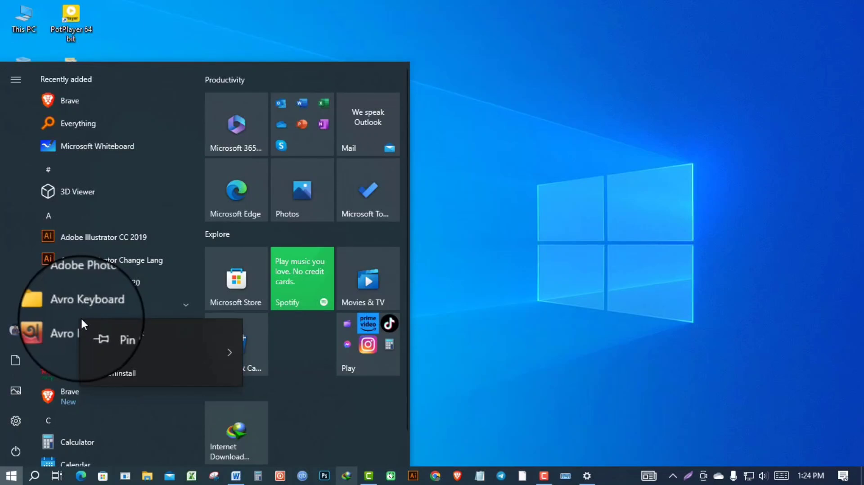
pyautogui.moveTo(145, 353)
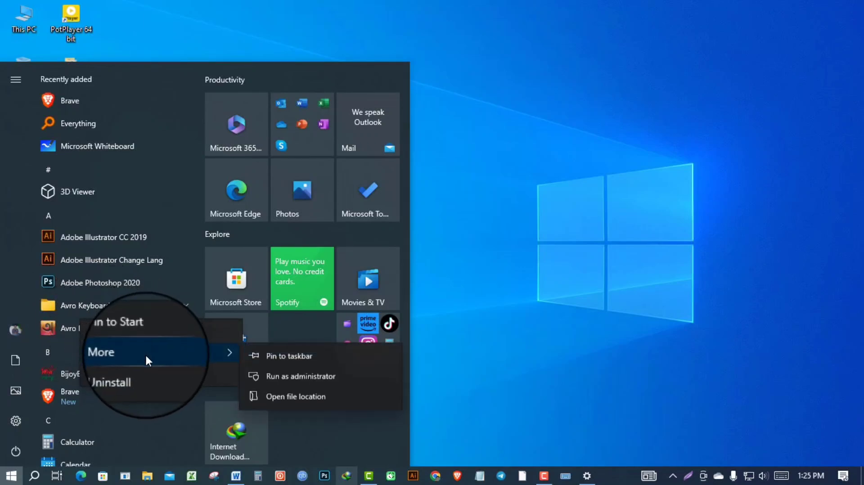
pyautogui.click(312, 358)
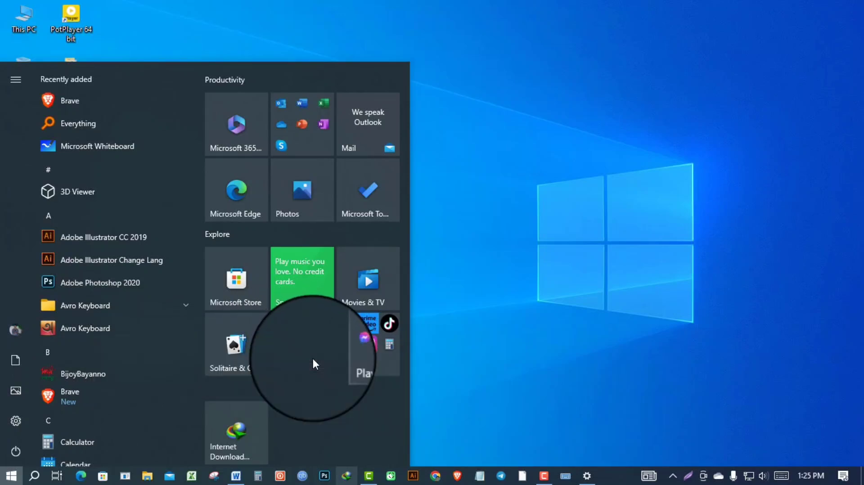
pyautogui.click(815, 328)
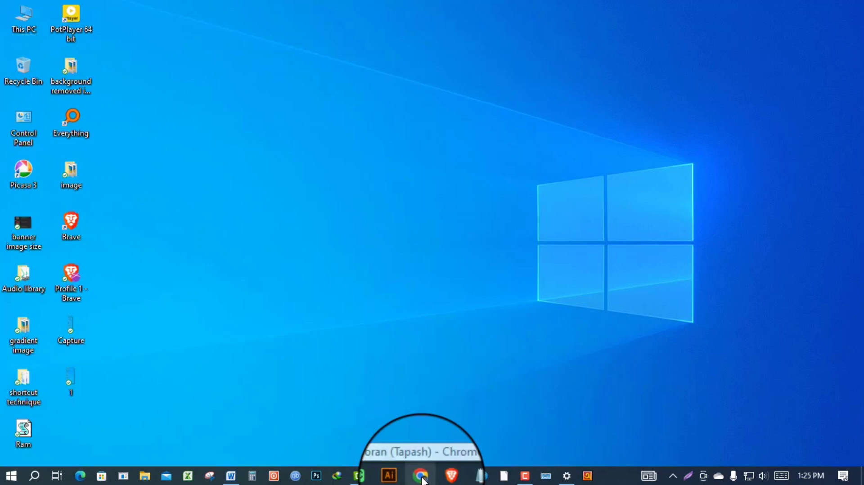
# Step: Launch Google Chrome from its pinned taskbar shortcut, and close the browser window
pyautogui.click(420, 476)
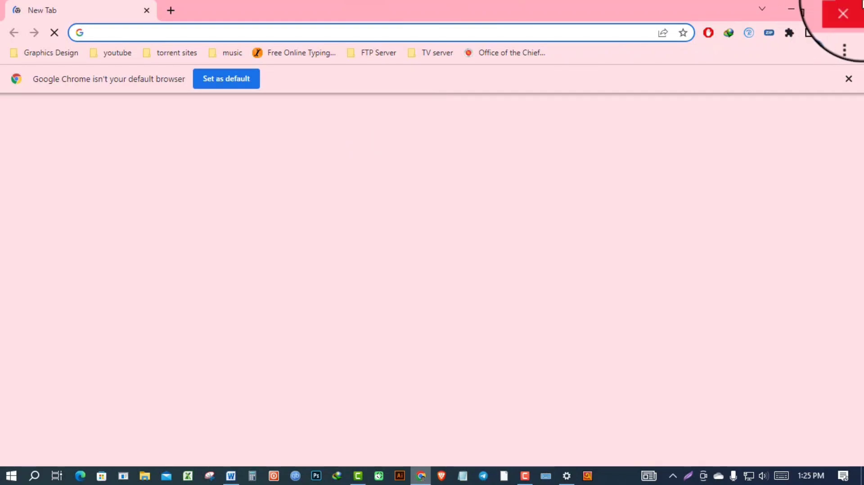
pyautogui.click(853, 13)
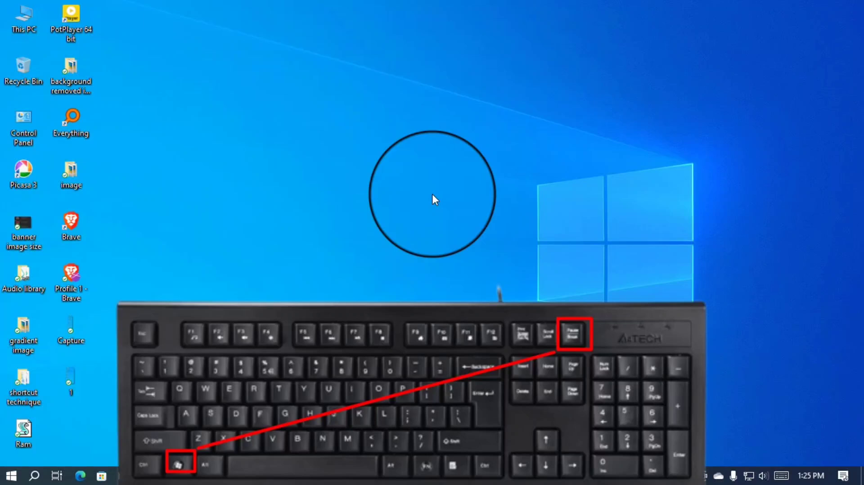
# Step: View the PC's device specifications on the About page, reopen that page through This PC's properties, and close Settings
pyautogui.press('super+Pause')
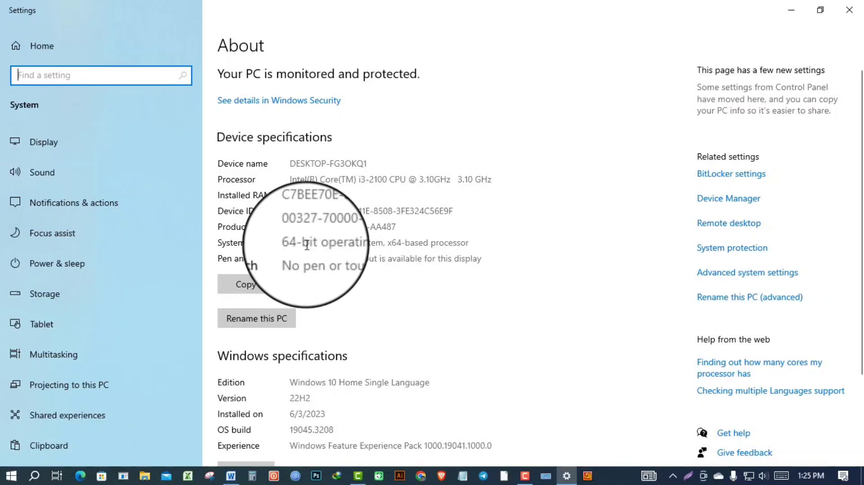
pyautogui.scroll(-3, 405, 315)
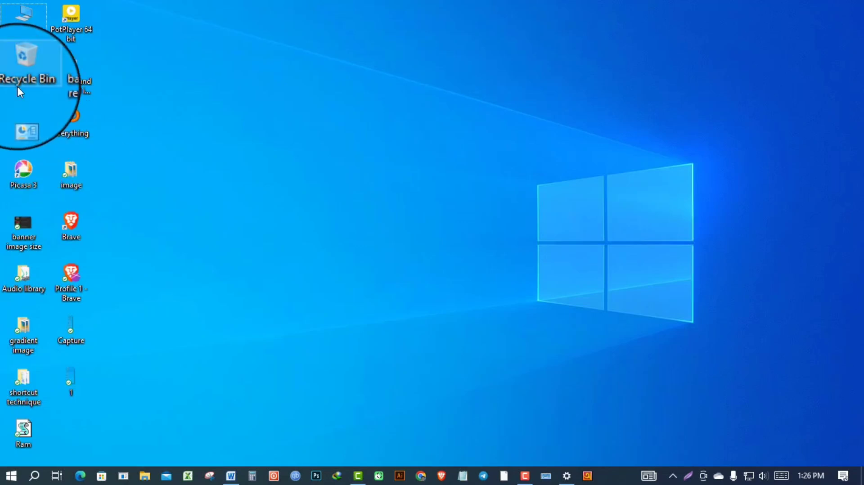
pyautogui.rightClick(34, 23)
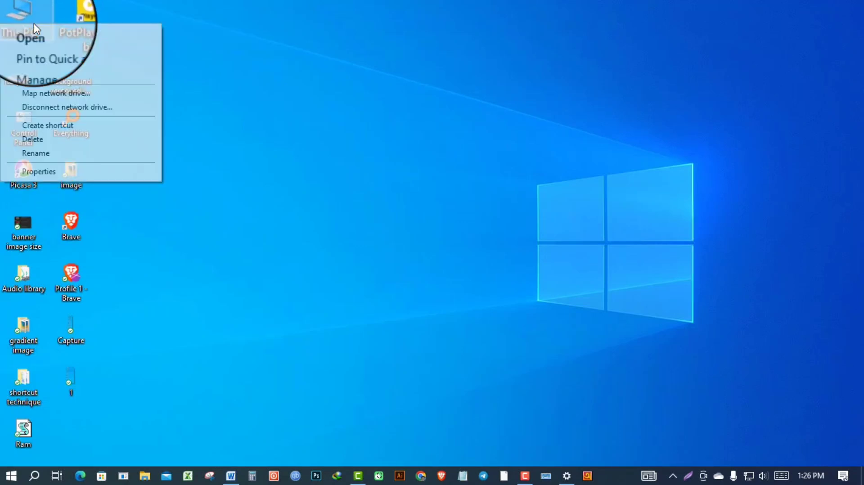
pyautogui.click(51, 175)
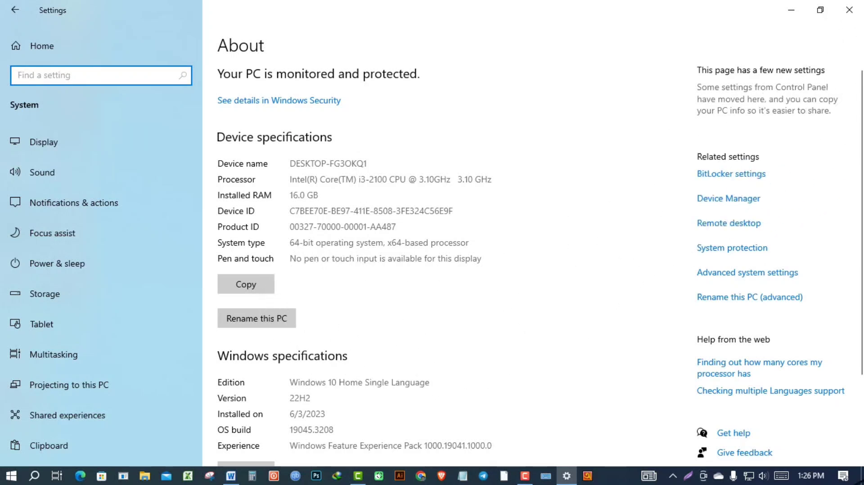
pyautogui.click(849, 9)
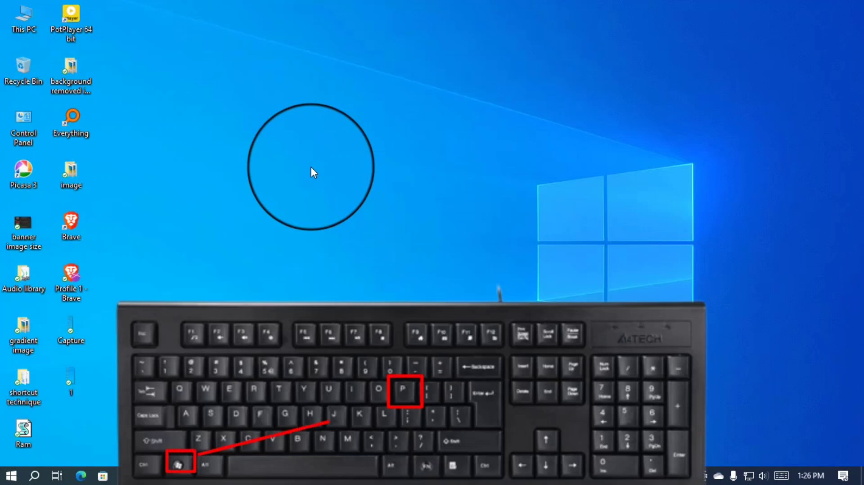
# Step: Bring up the Project display options and set the second screen mode to Duplicate
pyautogui.press('super+p')
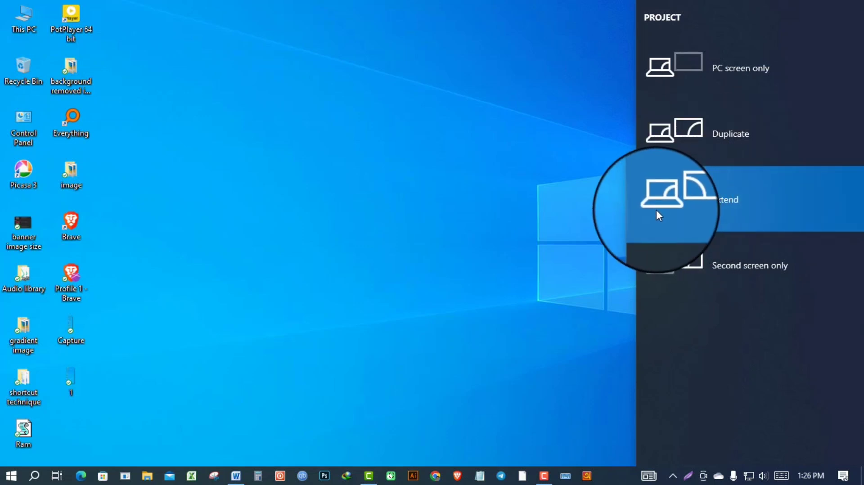
pyautogui.click(155, 71)
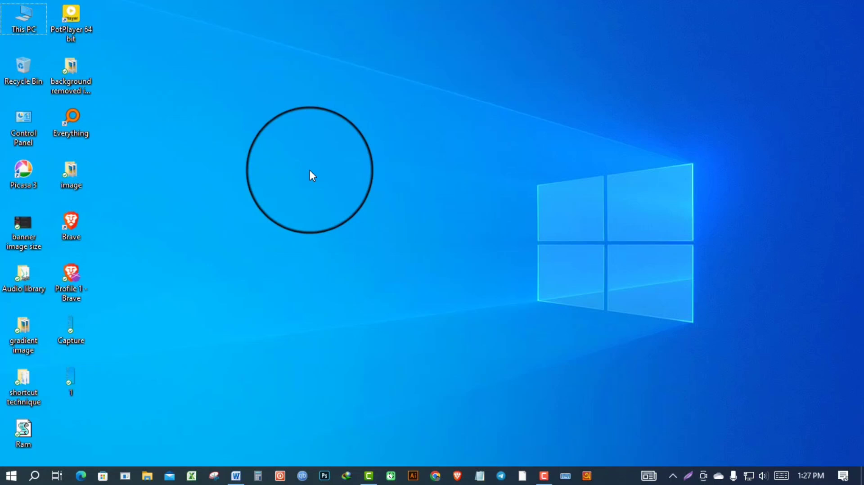
pyautogui.press('super+p')
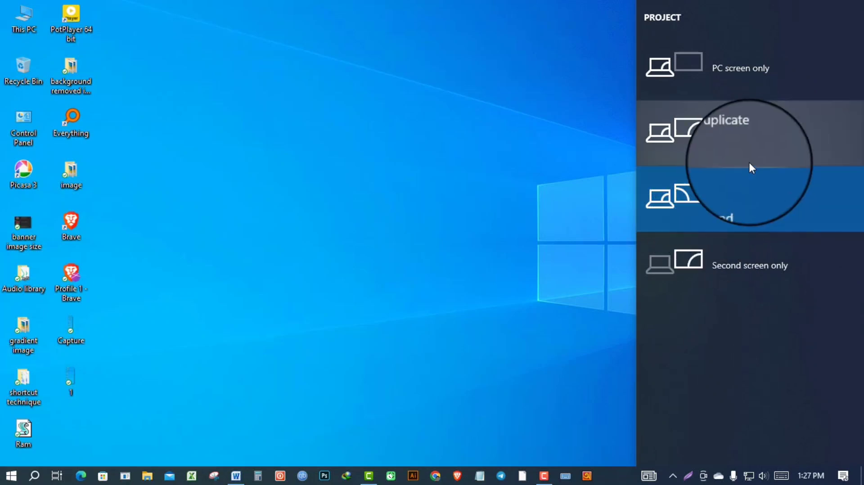
pyautogui.click(738, 134)
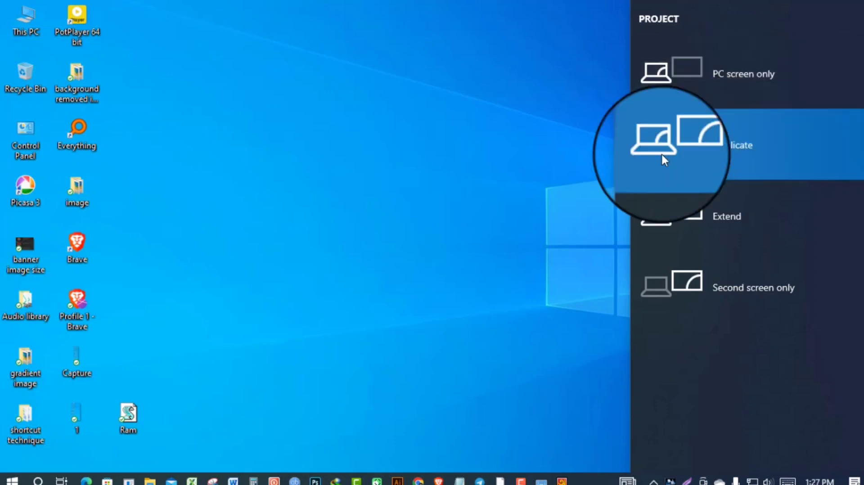
pyautogui.click(422, 151)
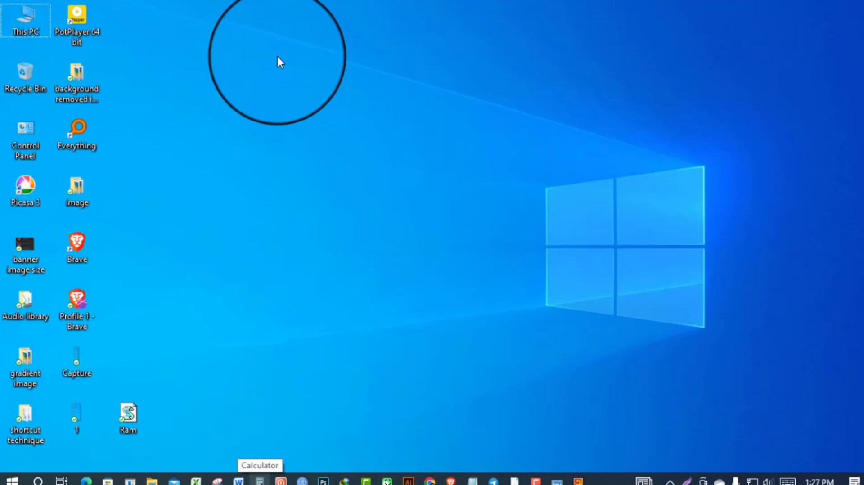
# Step: Cycle through the open windows in the task switcher and switch to the Word document Document1
pyautogui.hotkey('alt', 'Tab')
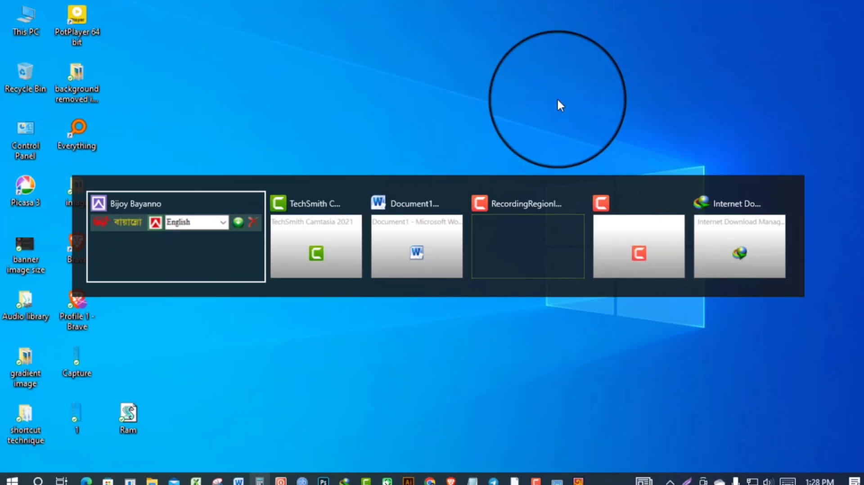
pyautogui.press('Tab')
pyautogui.press('Tab')
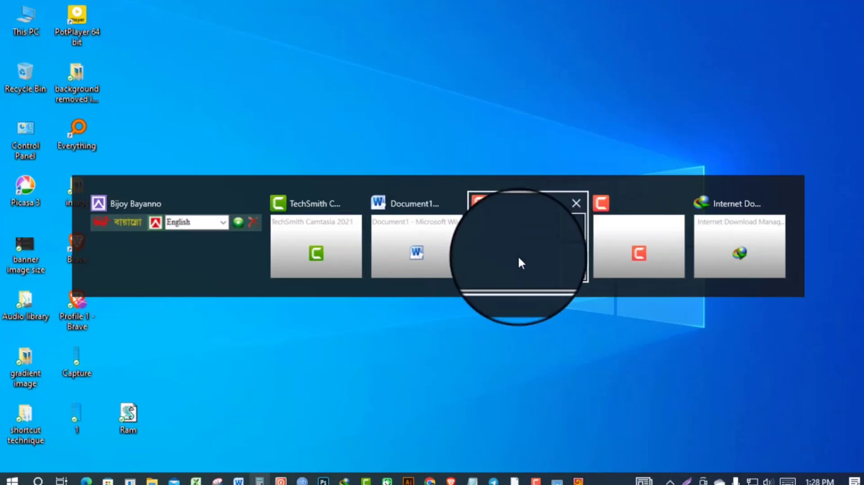
pyautogui.press('Tab')
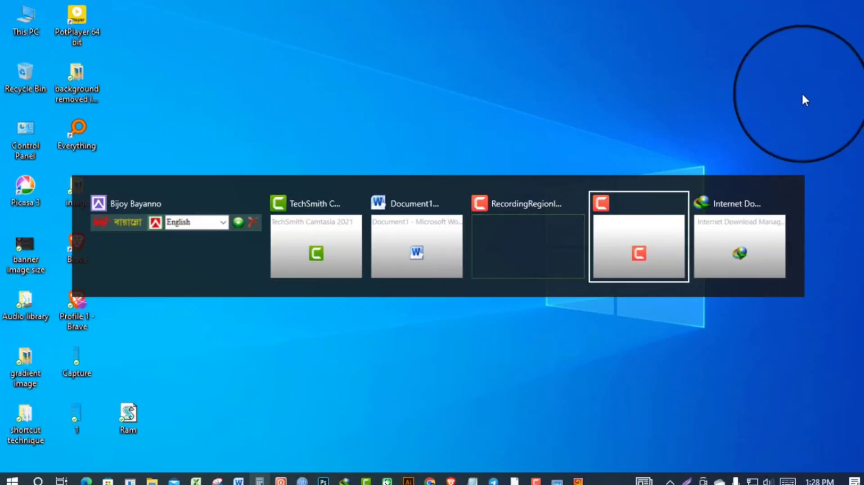
pyautogui.press('Tab')
pyautogui.press('Tab')
pyautogui.press('Tab')
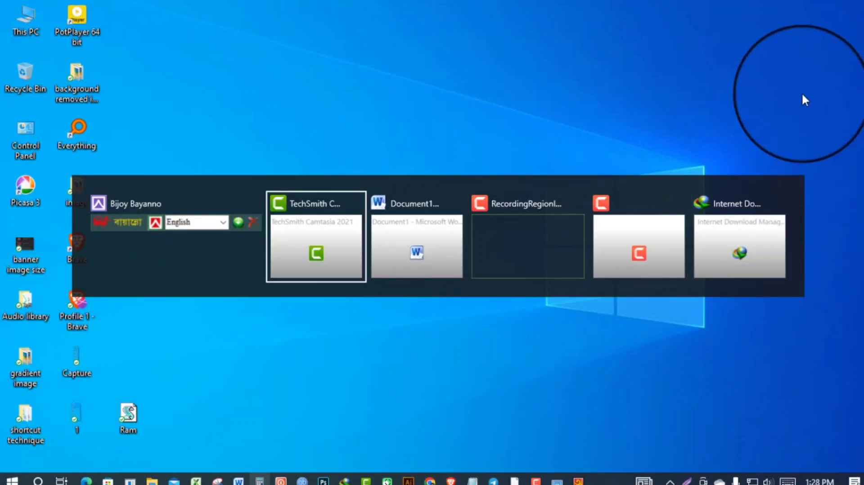
pyautogui.press('Tab')
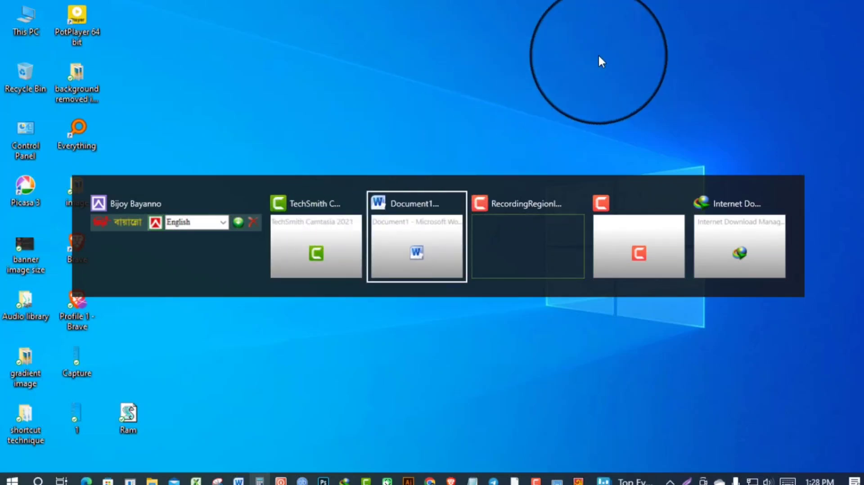
pyautogui.press('alt')
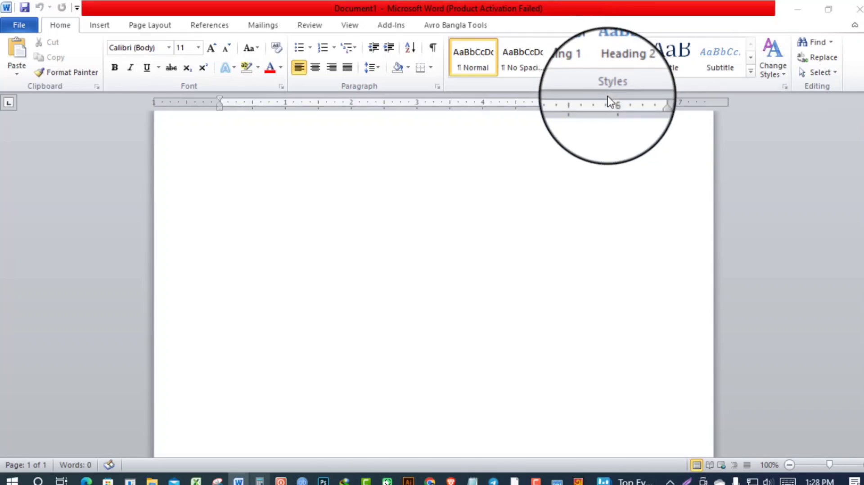
# Step: Switch from Word to the TechSmith Camtasia 2021 window using the task switcher
pyautogui.hotkey('alt', 'Tab')
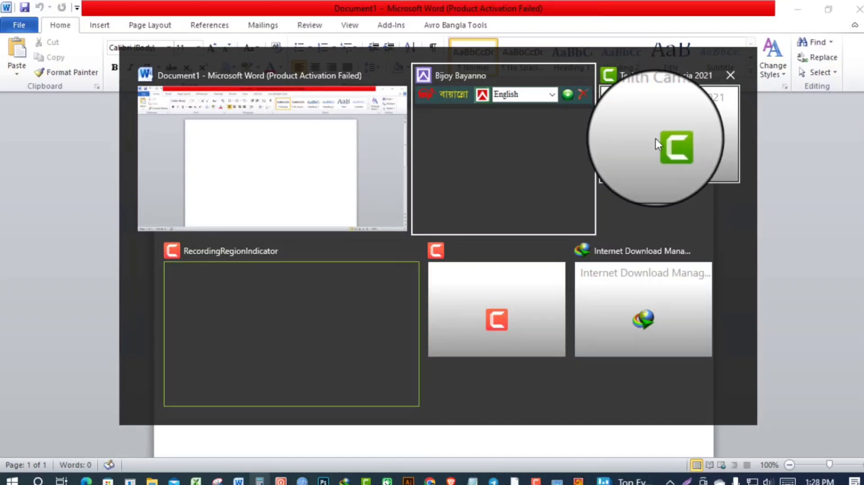
pyautogui.press('Tab')
pyautogui.click(712, 138)
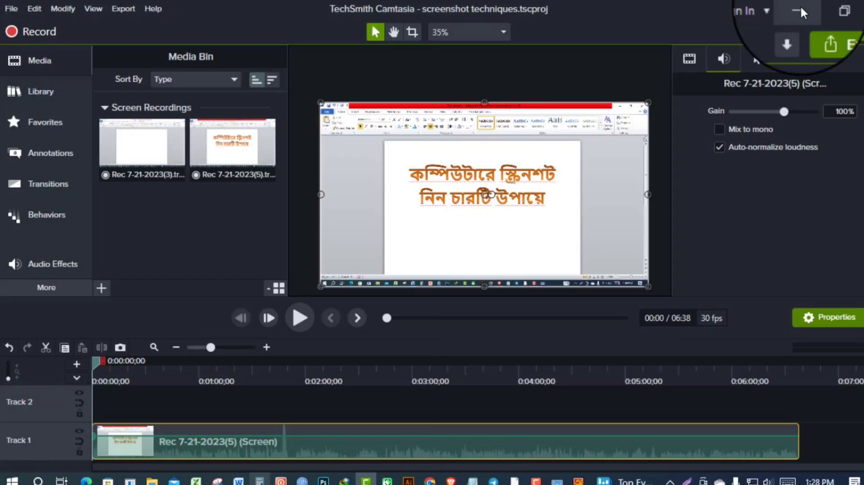
# Step: Return from Camtasia to the Word document and minimize Word to show the desktop
pyautogui.hotkey('alt', 'Tab')
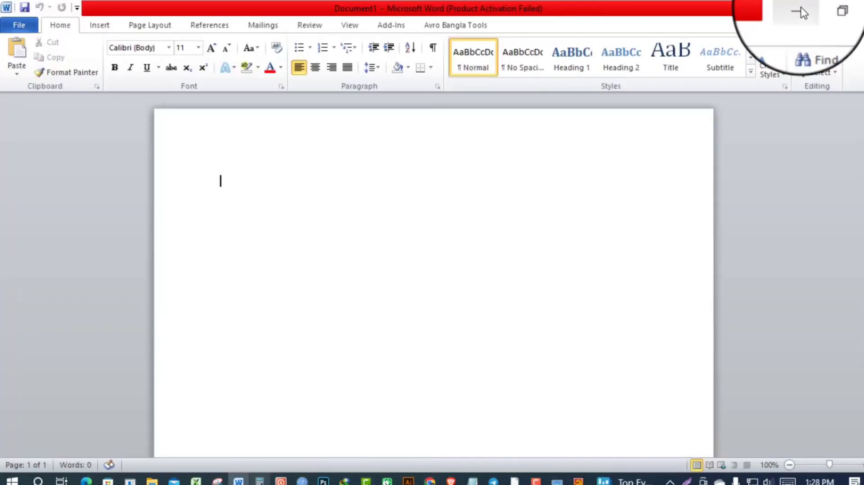
pyautogui.click(801, 8)
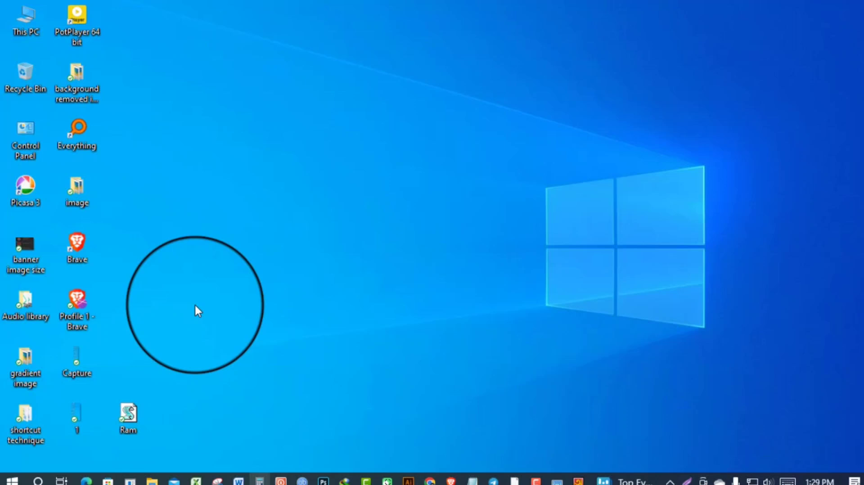
# Step: Open the Windows Temp folder by running the command temp from the Run dialog
pyautogui.press('super+r')
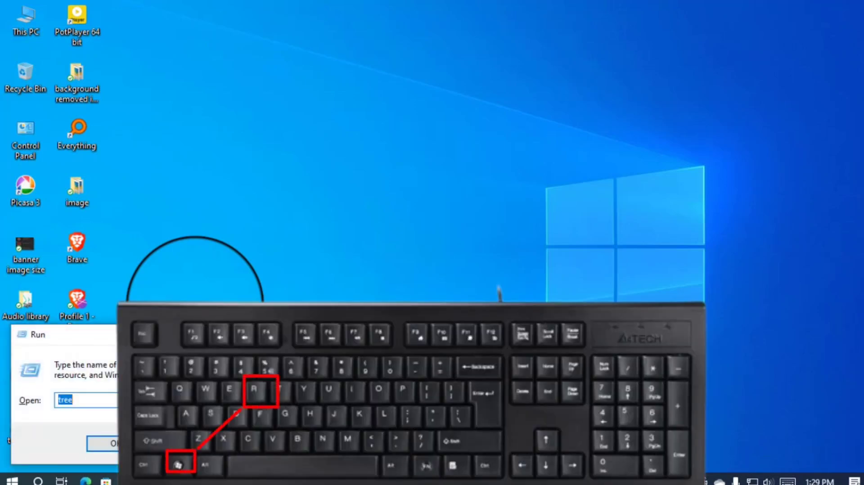
pyautogui.press('BackSpace')
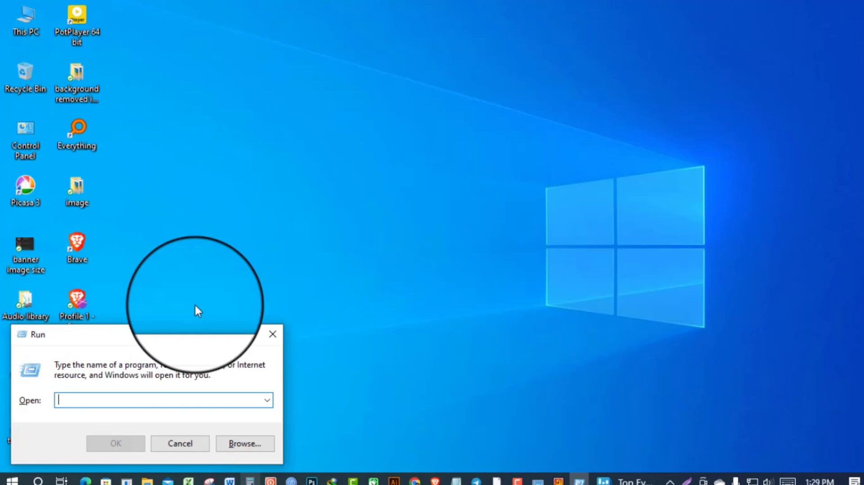
pyautogui.write('te')
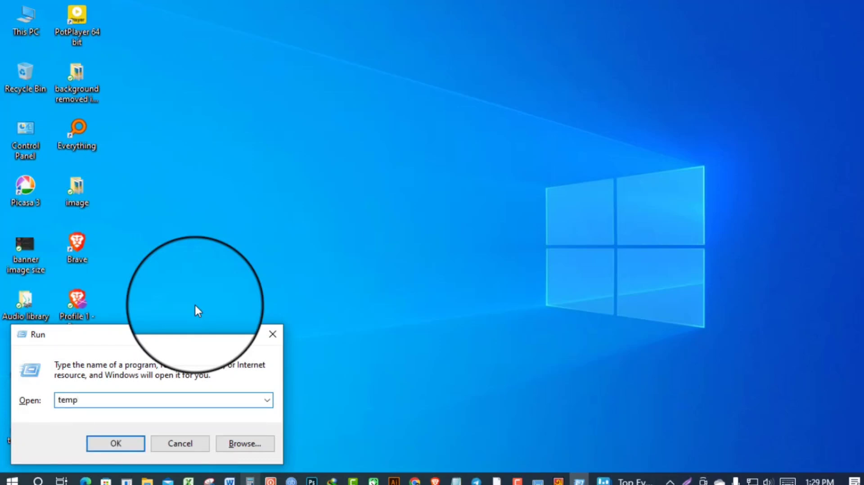
pyautogui.write('mp')
pyautogui.press('Return')
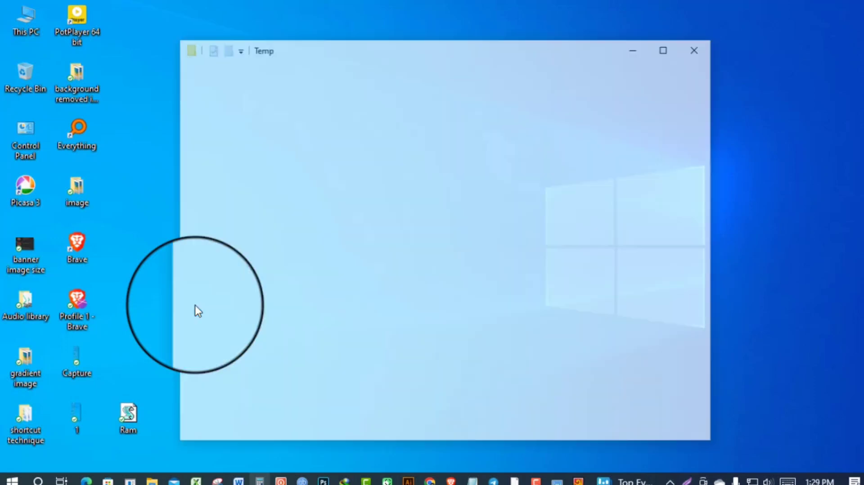
# Step: Try to delete the CreativeCloud folder from the Windows Temp folder, then close the folder window
pyautogui.click(351, 131)
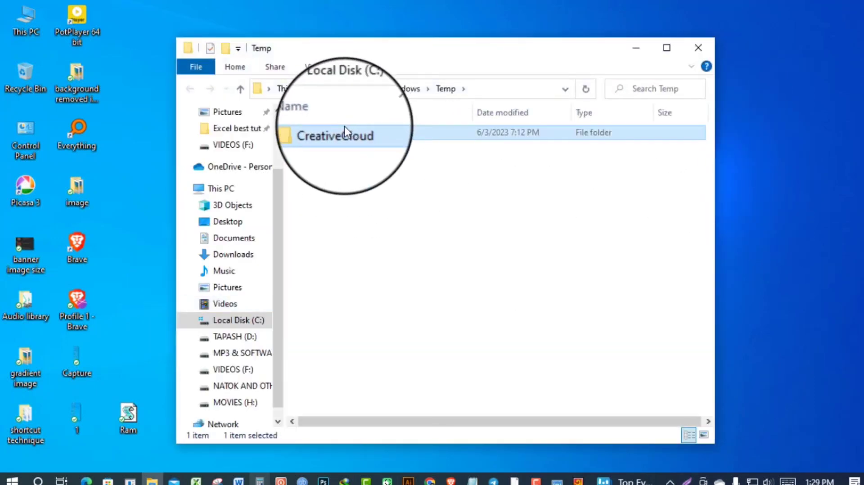
pyautogui.rightClick(346, 133)
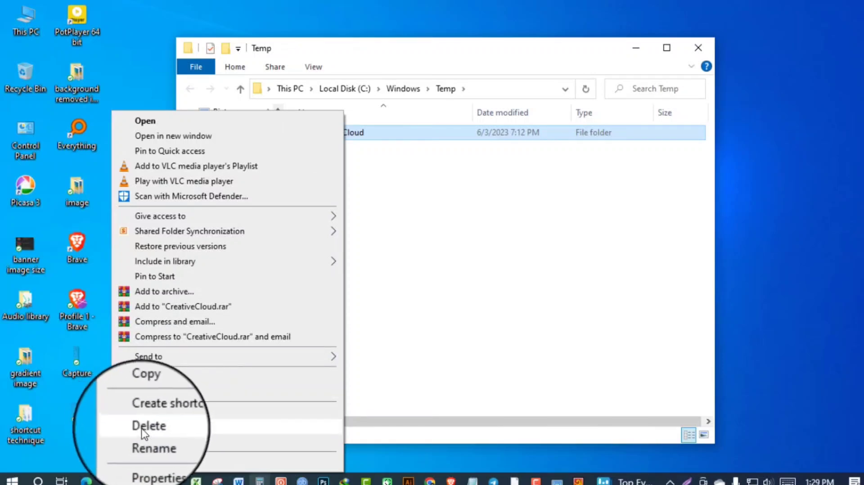
pyautogui.click(143, 430)
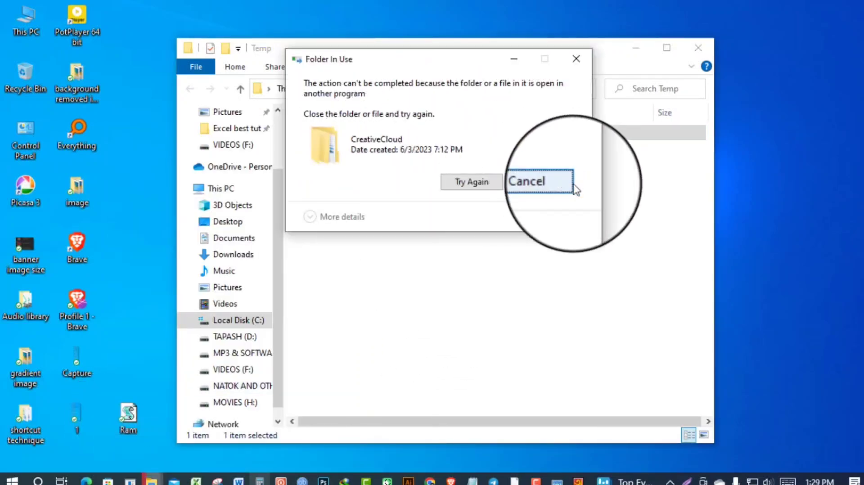
pyautogui.click(573, 185)
pyautogui.click(698, 48)
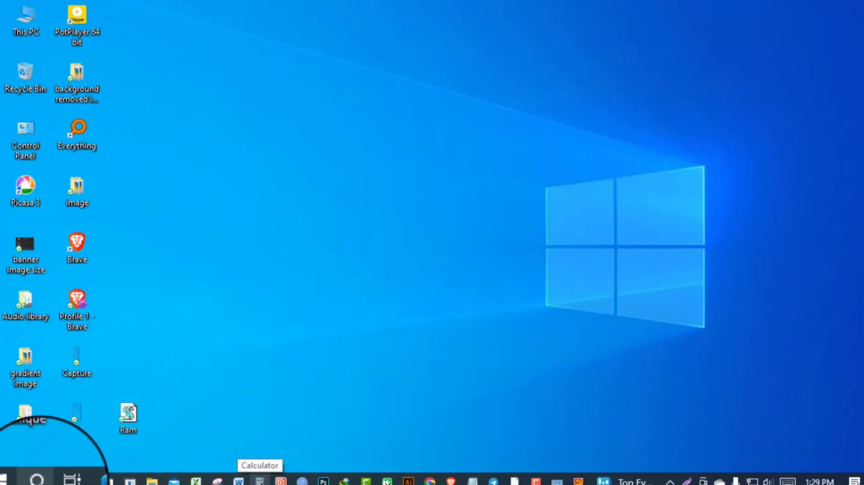
# Step: Open the Run dialog by searching Windows for run and clear the previous command from it
pyautogui.click(37, 480)
pyautogui.write('run')
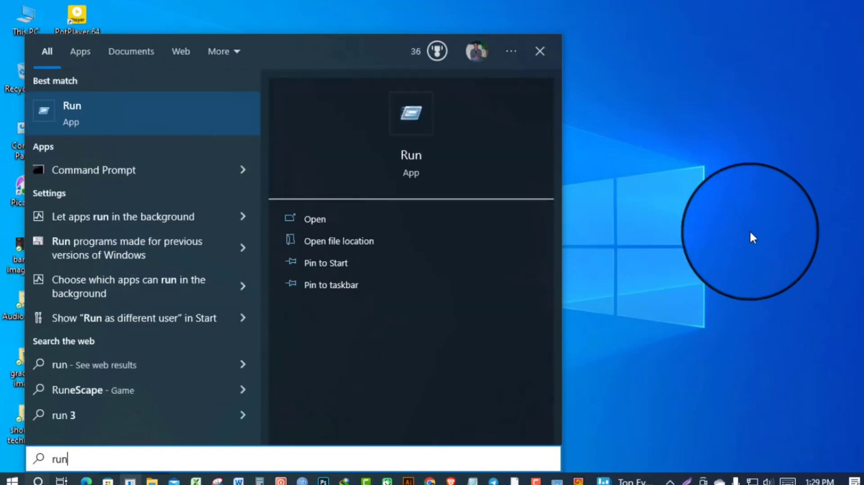
pyautogui.click(73, 118)
pyautogui.click(257, 396)
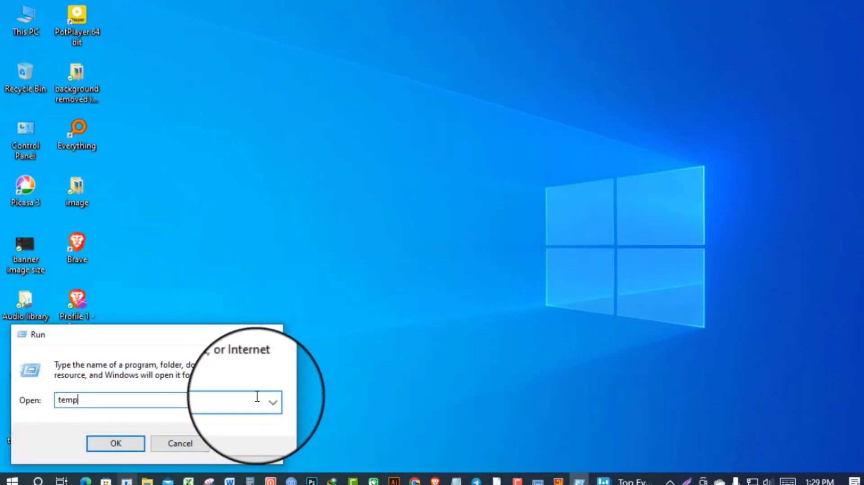
pyautogui.press('BackSpace')
pyautogui.press('BackSpace')
pyautogui.press('BackSpace')
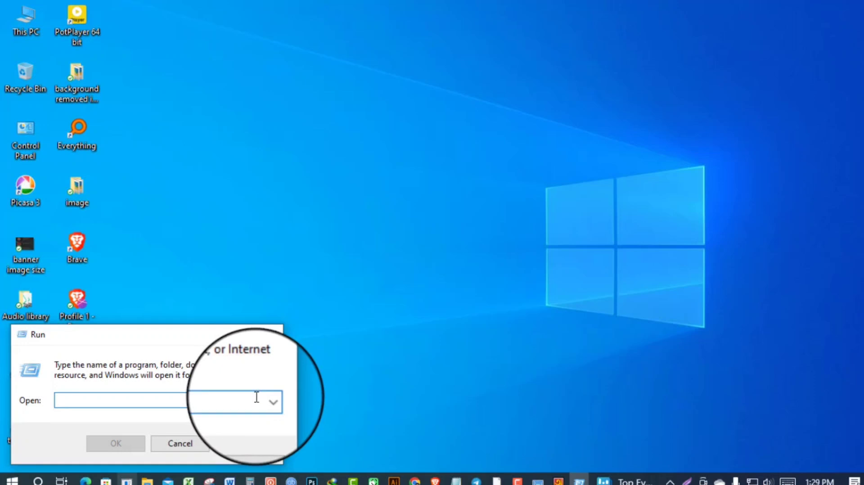
pyautogui.write('recn')
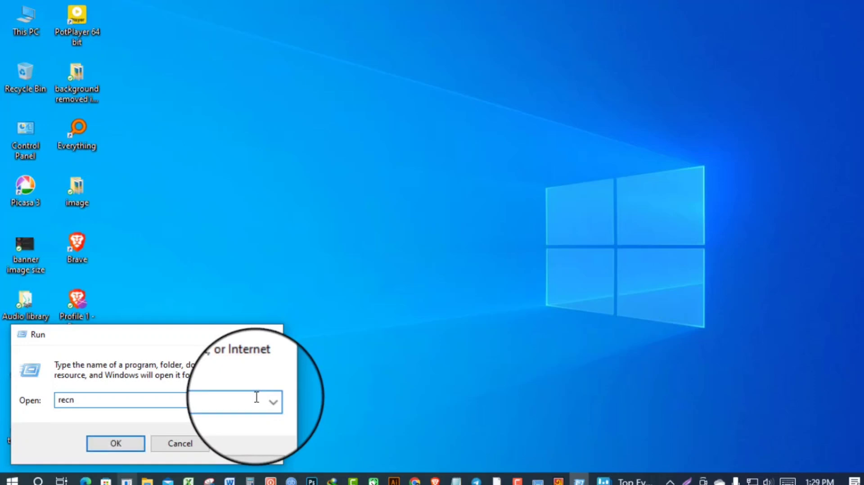
pyautogui.write('nt')
pyautogui.press('BackSpace')
pyautogui.press('BackSpace')
pyautogui.press('BackSpace')
pyautogui.press('BackSpace')
pyautogui.press('BackSpace')
pyautogui.press('BackSpace')
# Step: Run the command tree from the Run dialog, then reopen the dialog and close it
pyautogui.write('tree')
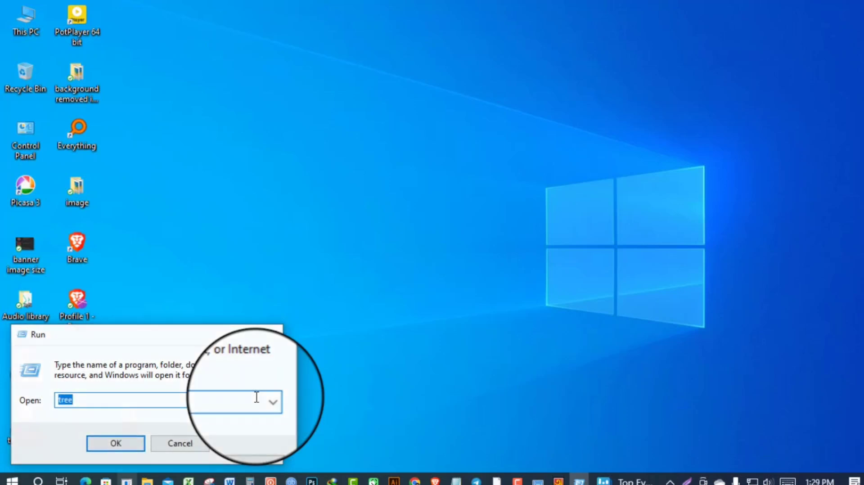
pyautogui.press('Return')
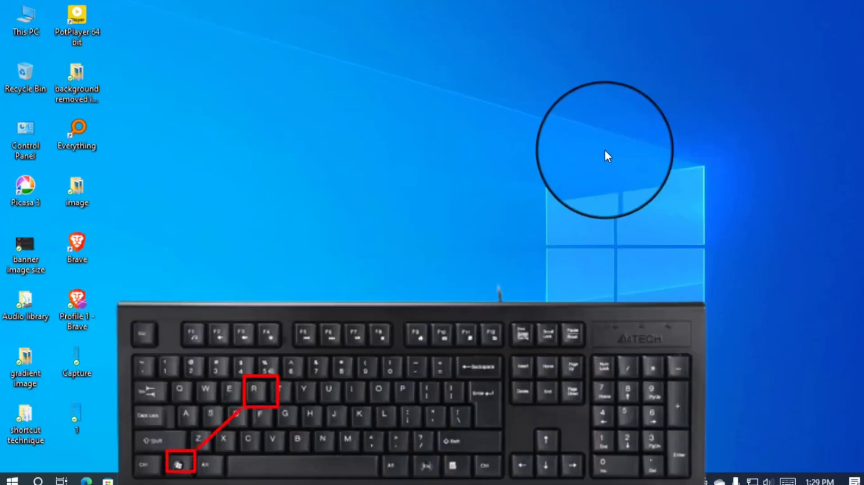
pyautogui.press('super+r')
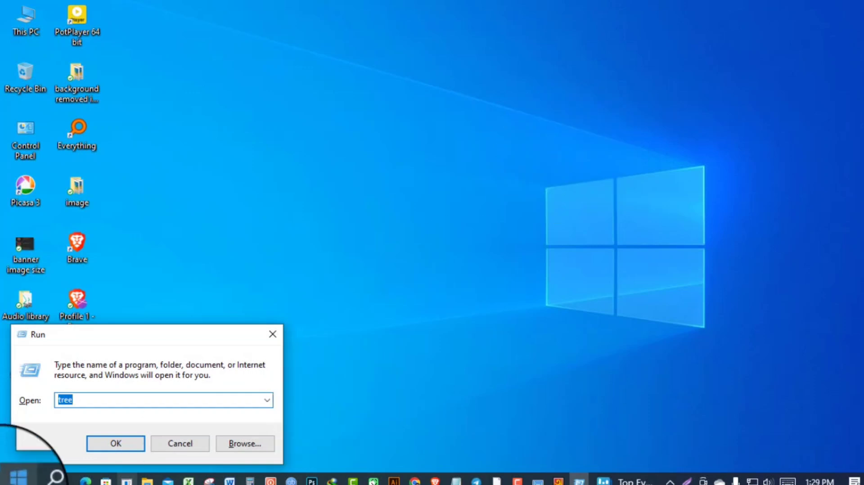
pyautogui.click(273, 335)
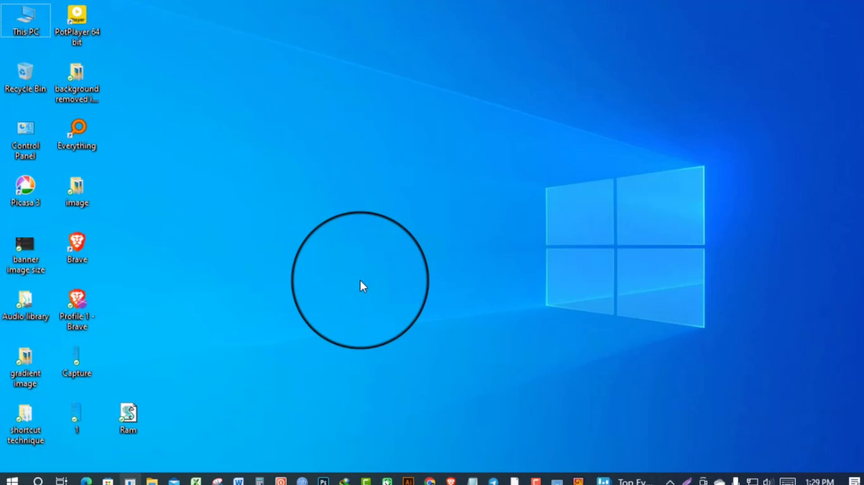